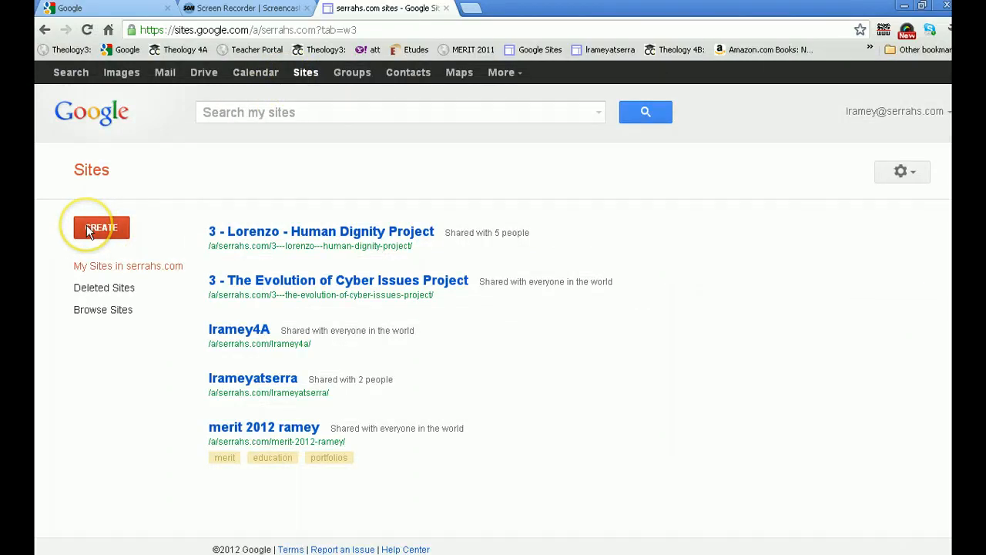
pyautogui.click(87, 229)
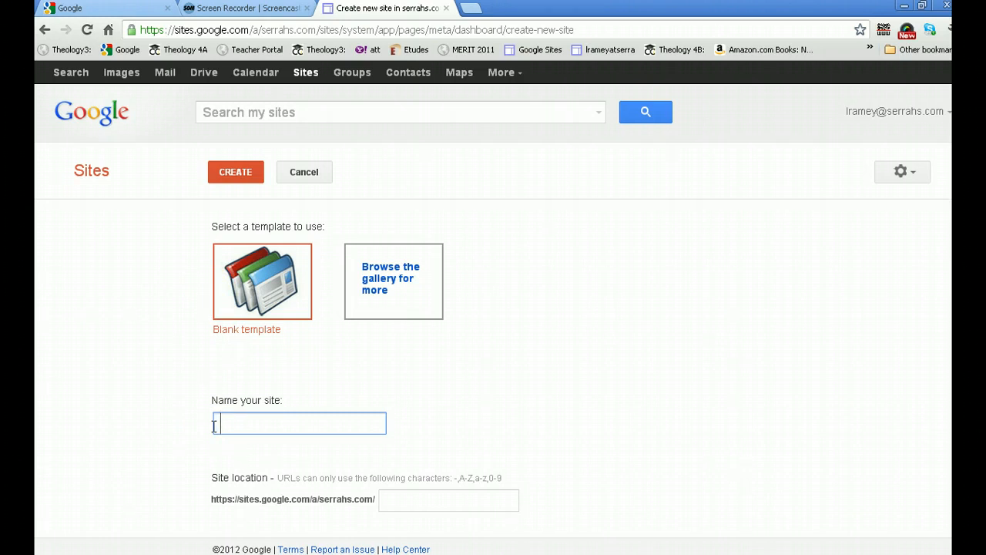
pyautogui.write('3-wtraverso')
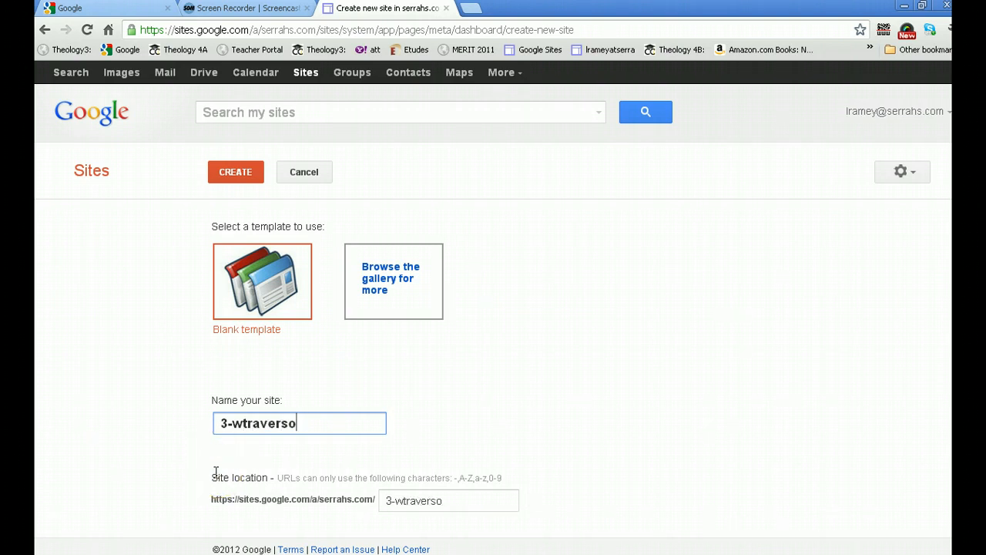
pyautogui.write('4A')
# Open the theme choices, browse the available themes and pick the Tiles theme
pyautogui.scroll(-2, 207, 516)
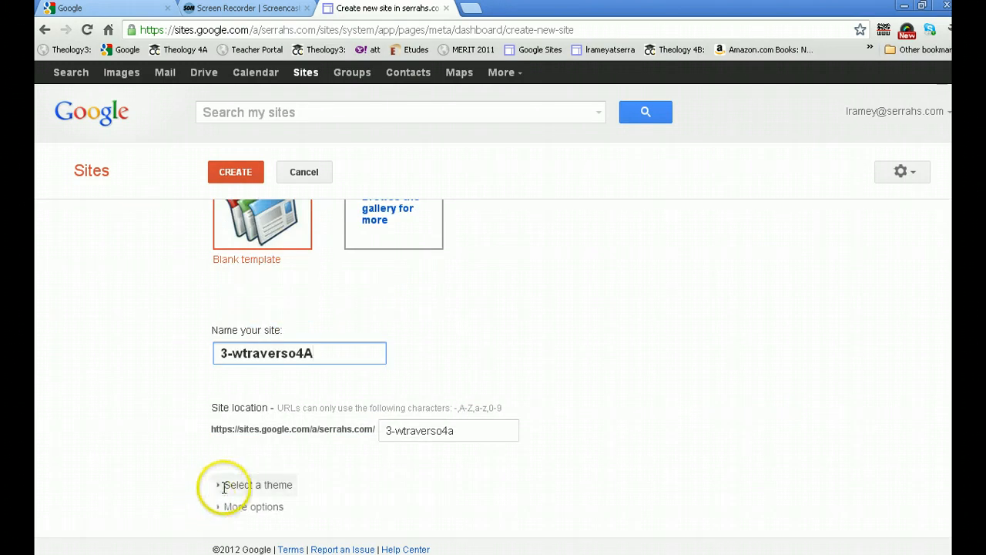
pyautogui.click(224, 484)
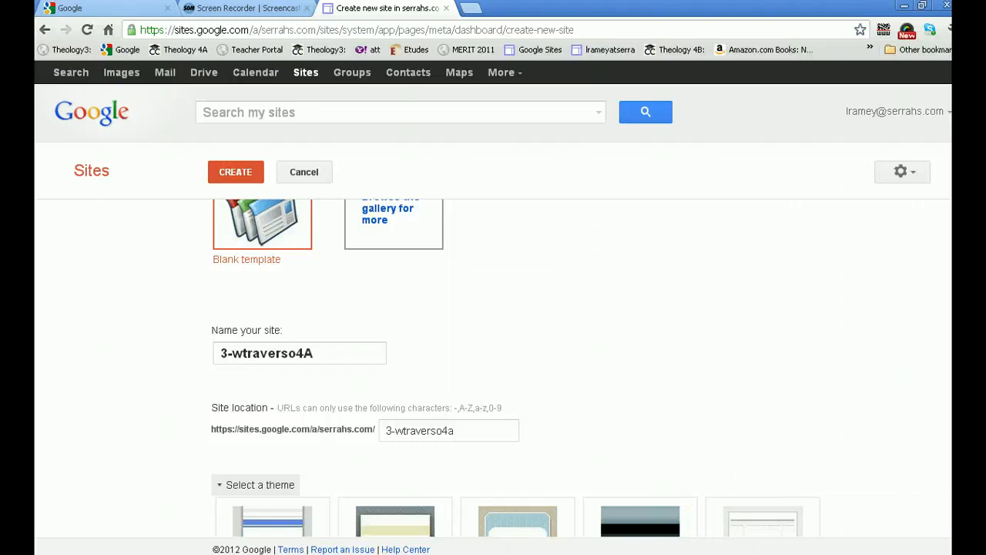
pyautogui.scroll(-5, 493, 369)
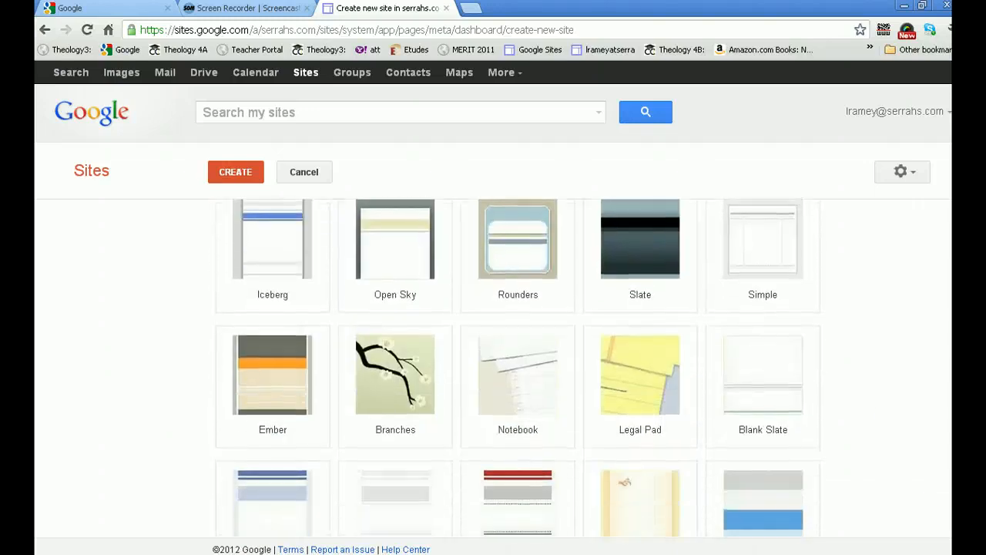
pyautogui.scroll(-10, 516, 367)
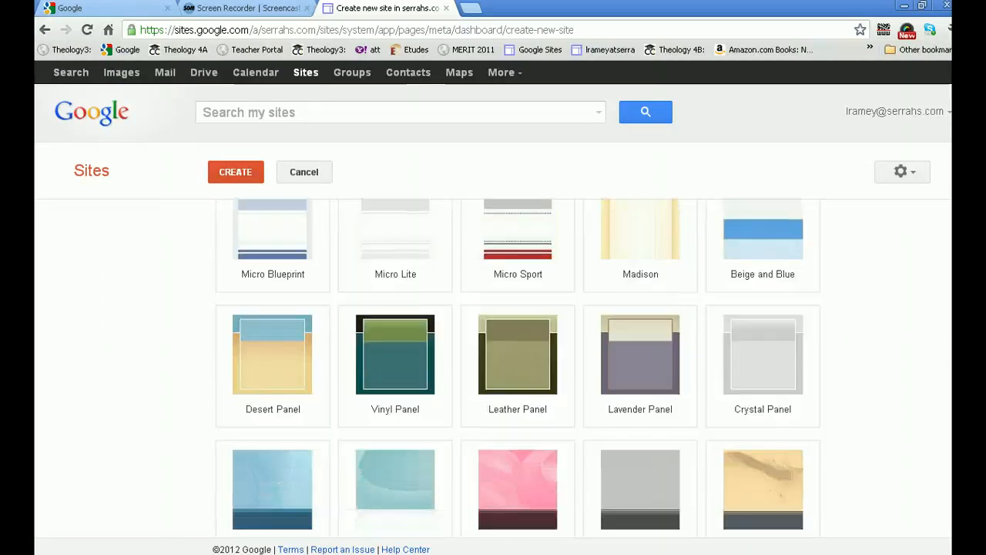
pyautogui.scroll(-5, 517, 367)
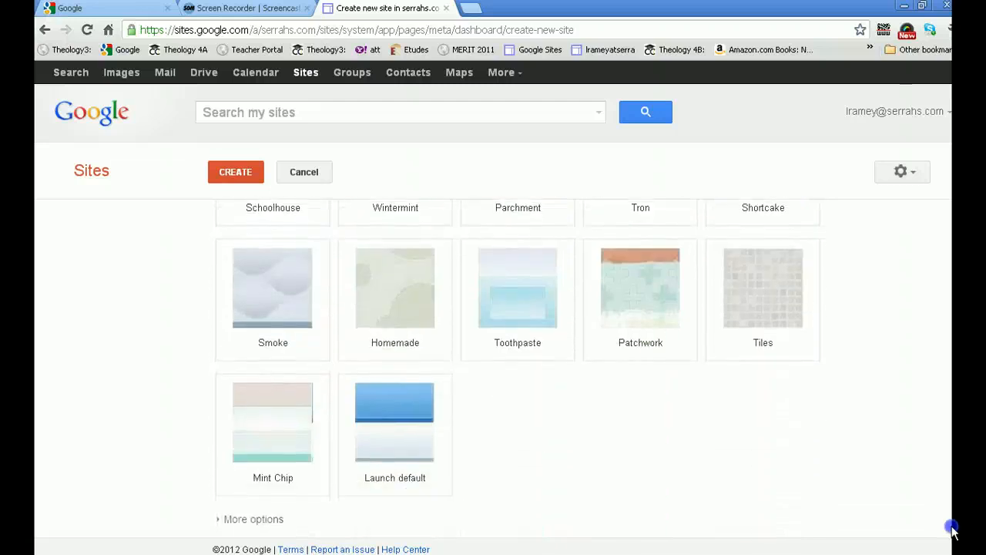
pyautogui.scroll(1, 952, 530)
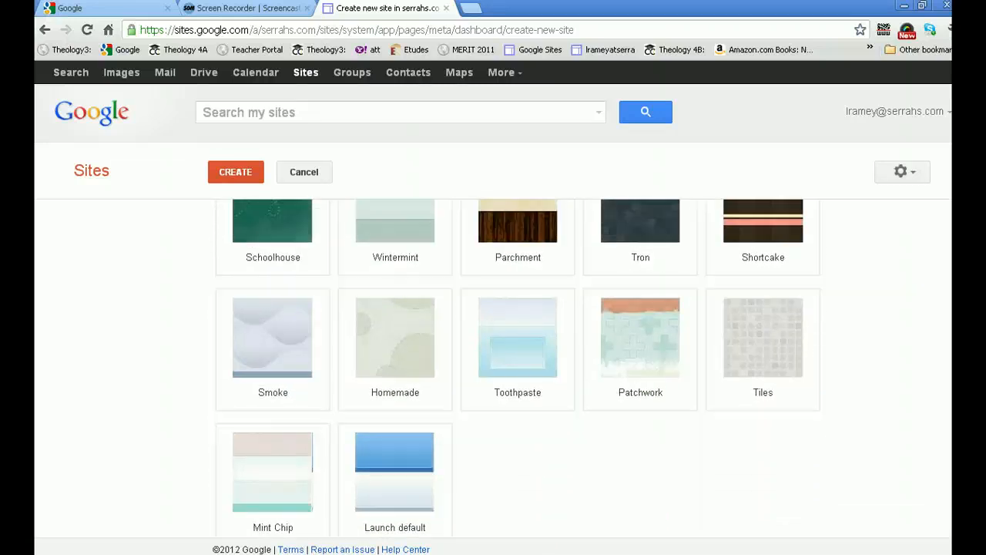
pyautogui.scroll(1, 516, 367)
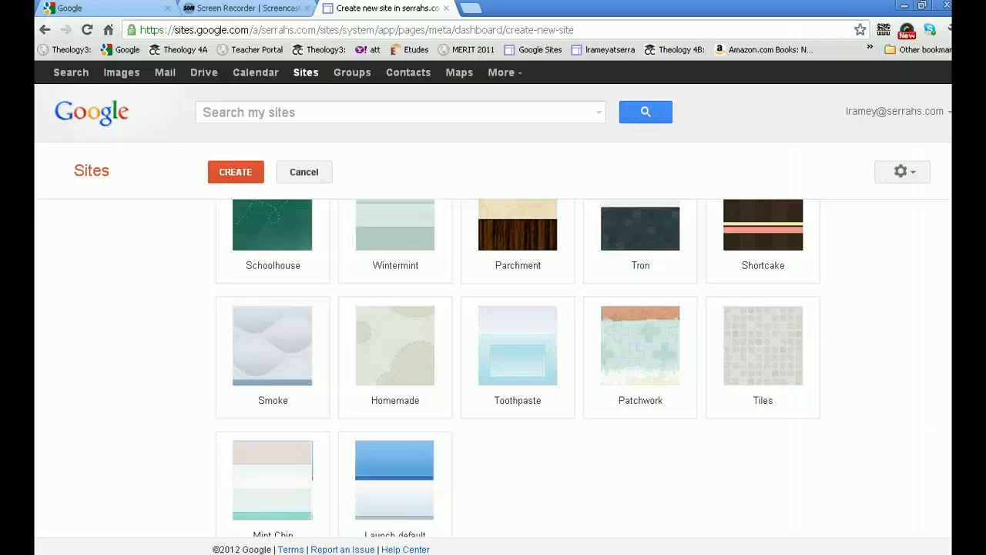
pyautogui.click(769, 364)
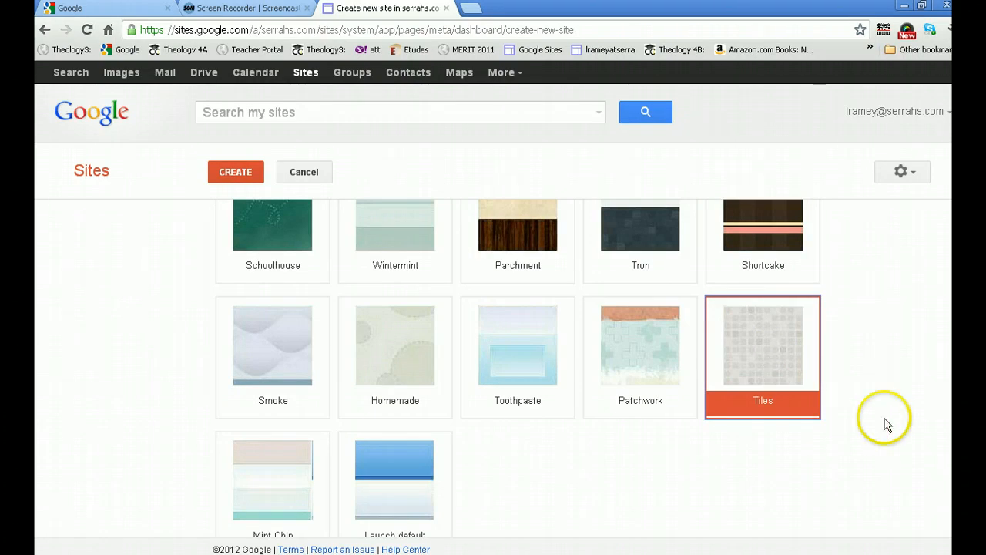
# Expand the more options section, leave the site categories empty, and create the site
pyautogui.scroll(-1, 924, 539)
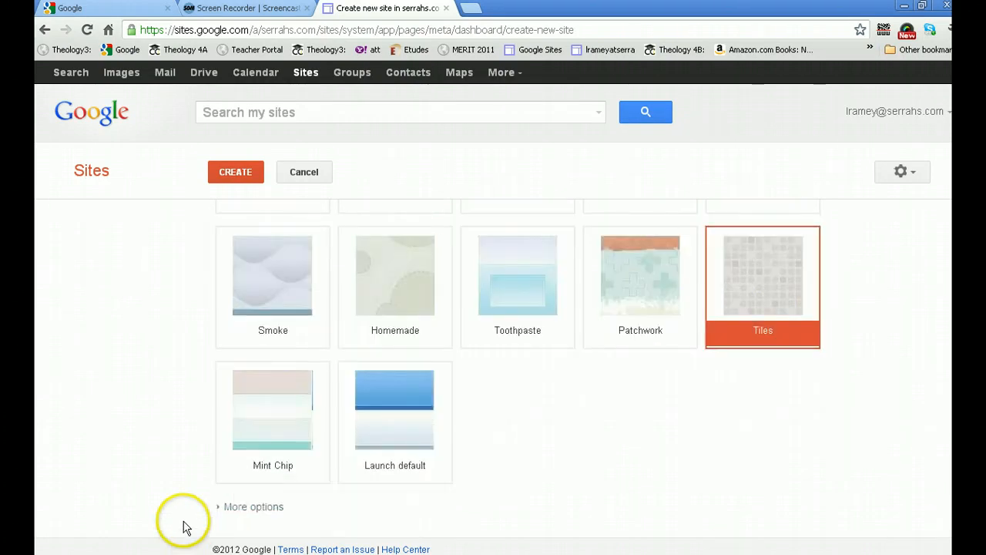
pyautogui.click(229, 507)
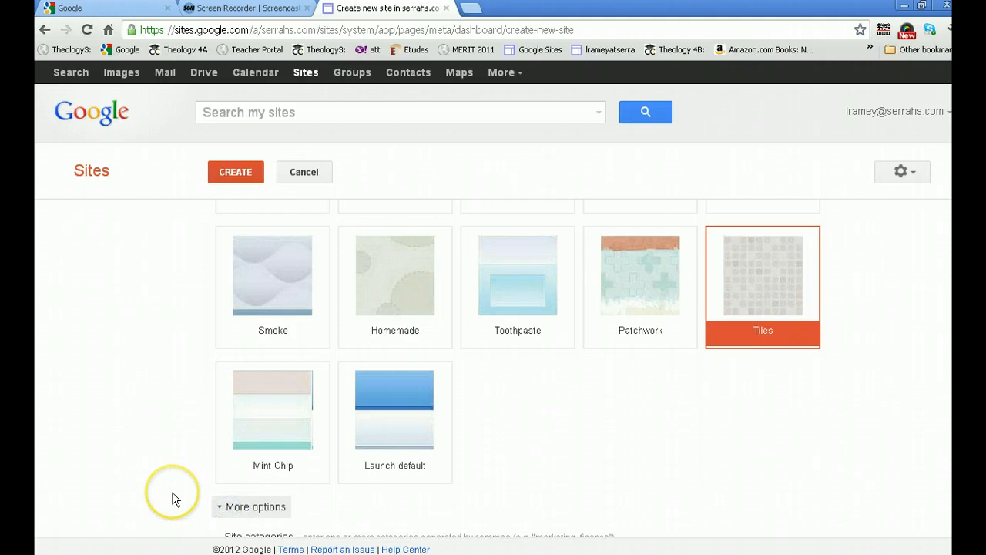
pyautogui.scroll(-1, 172, 500)
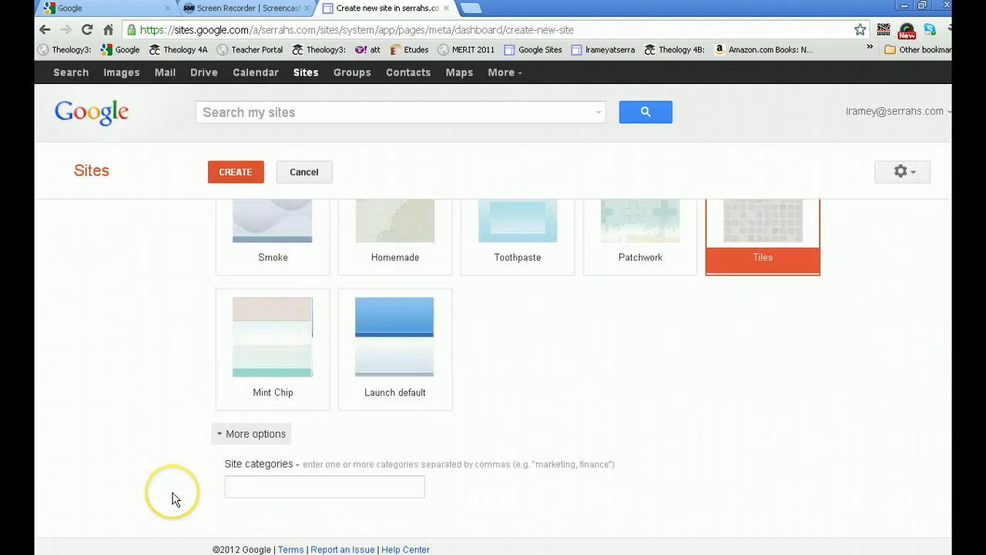
pyautogui.click(231, 488)
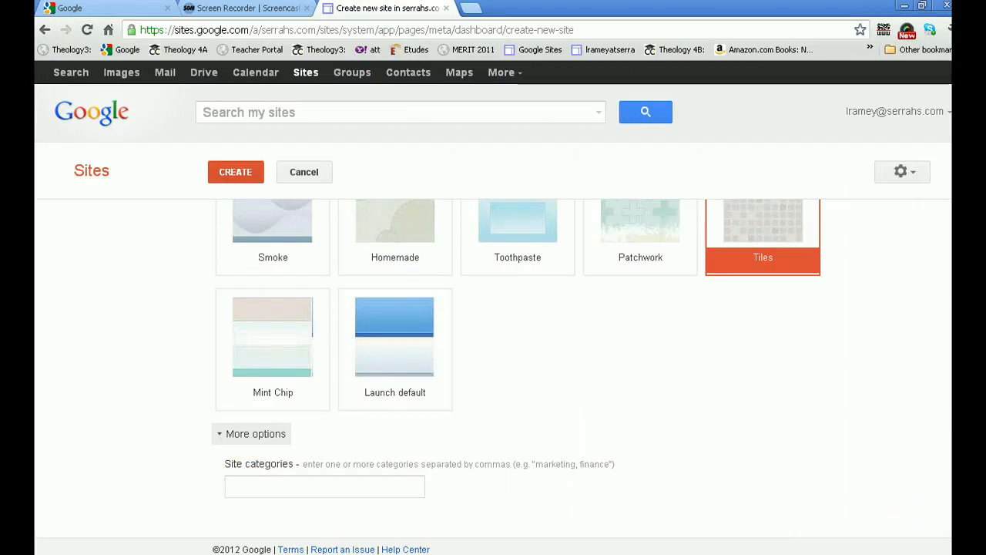
pyautogui.moveTo(940, 426); pyautogui.dragTo(935, 180)
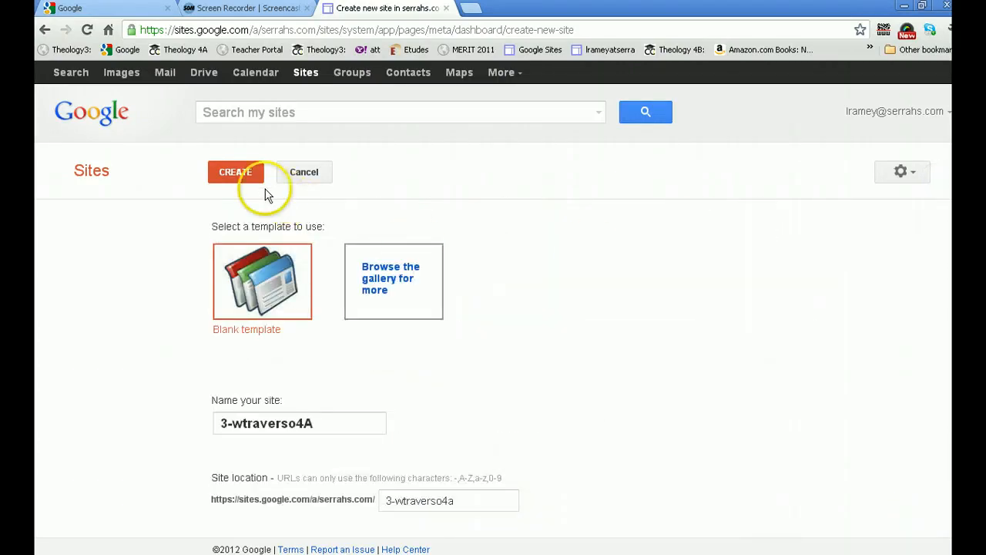
pyautogui.click(225, 174)
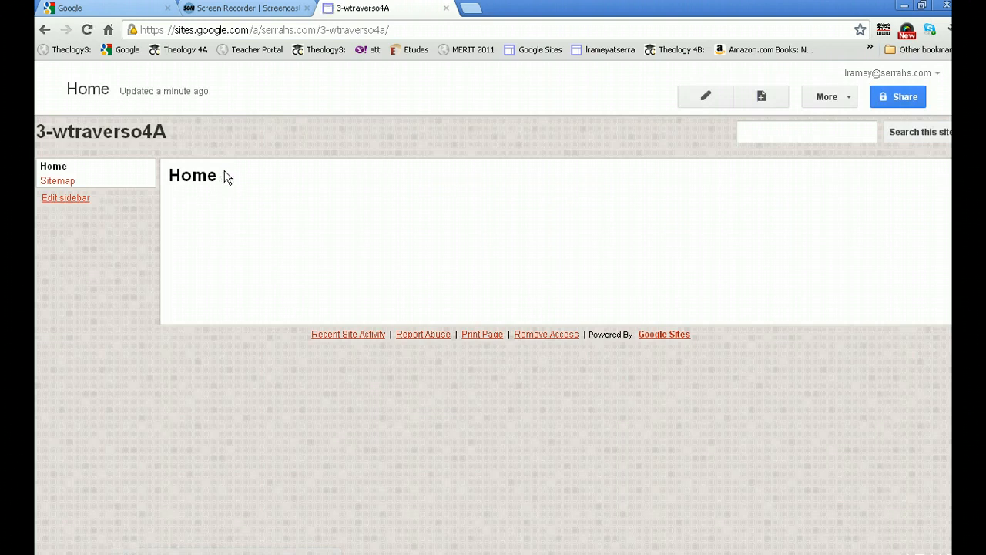
# Change the site's visibility to Anyone with the link and save the sharing setting
pyautogui.click(210, 173)
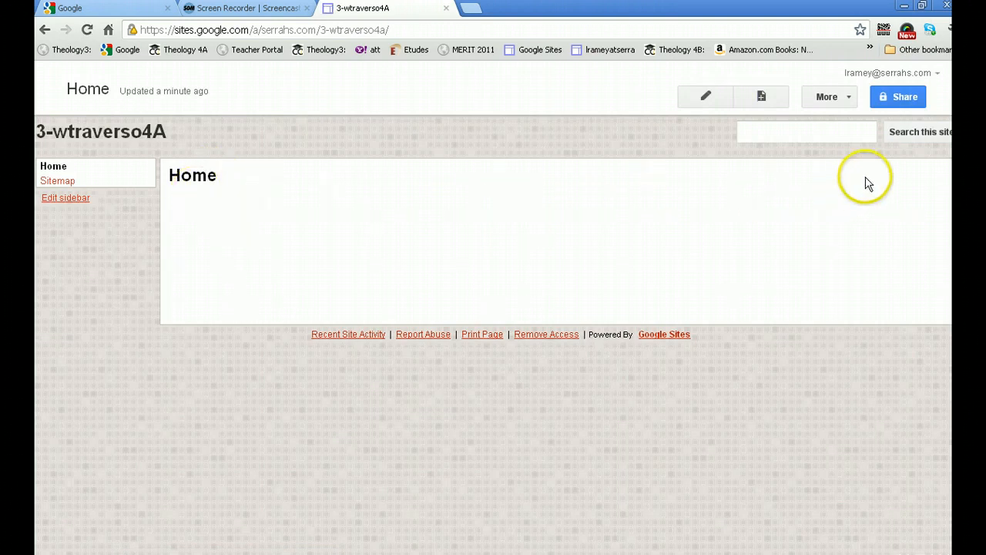
pyautogui.click(889, 104)
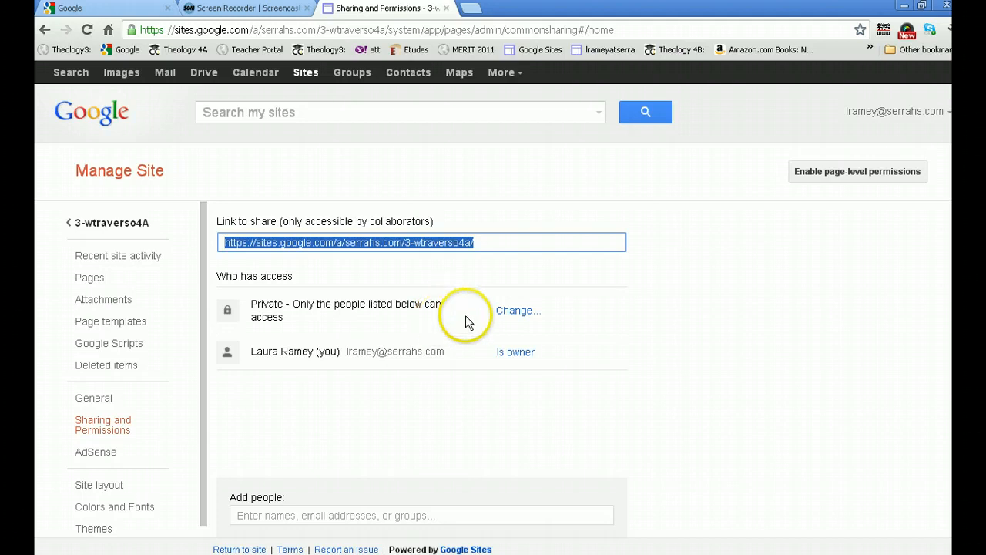
pyautogui.click(505, 311)
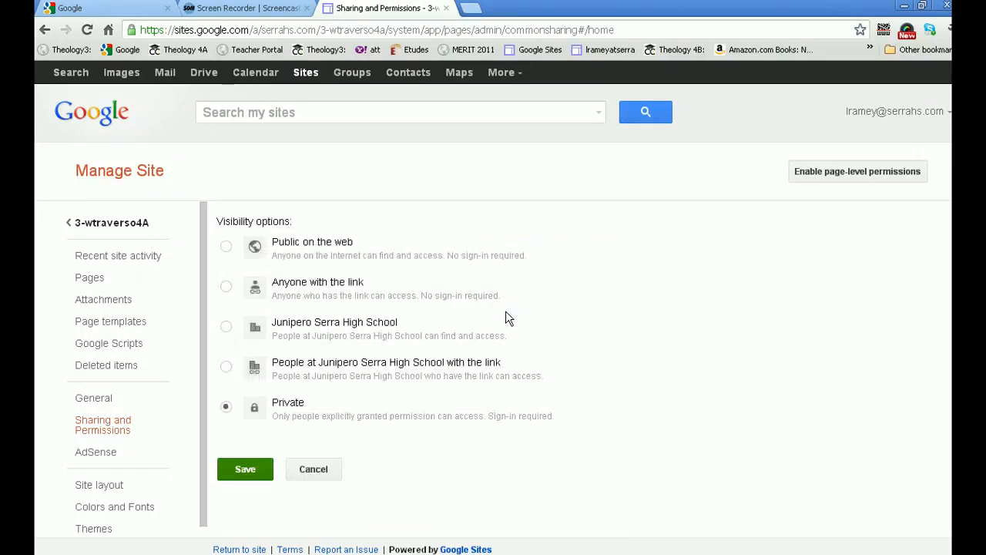
pyautogui.click(498, 308)
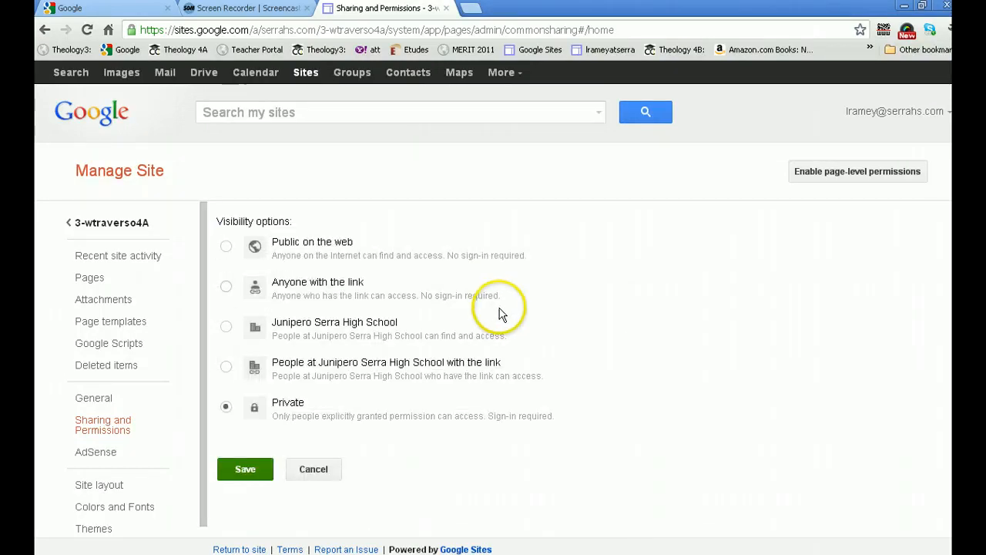
pyautogui.click(226, 288)
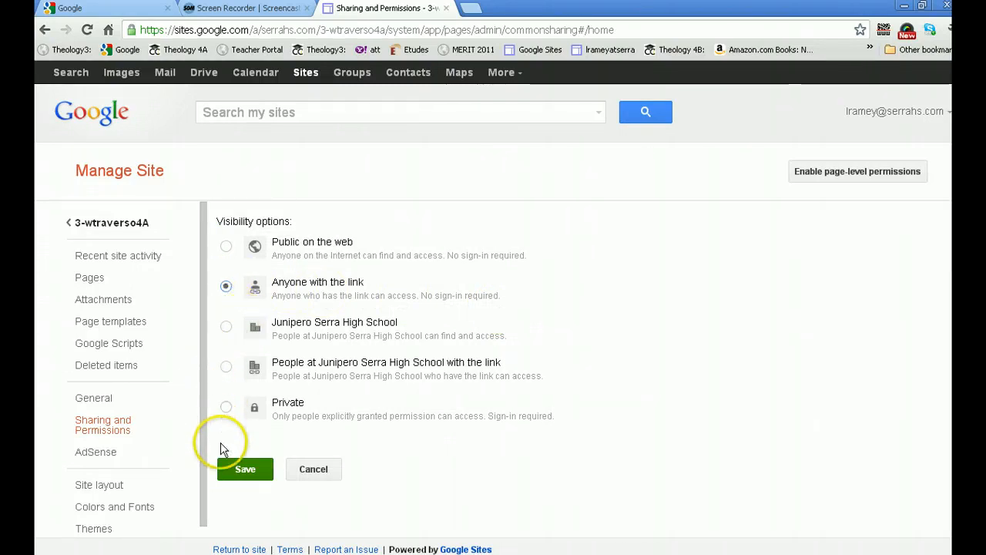
pyautogui.click(229, 470)
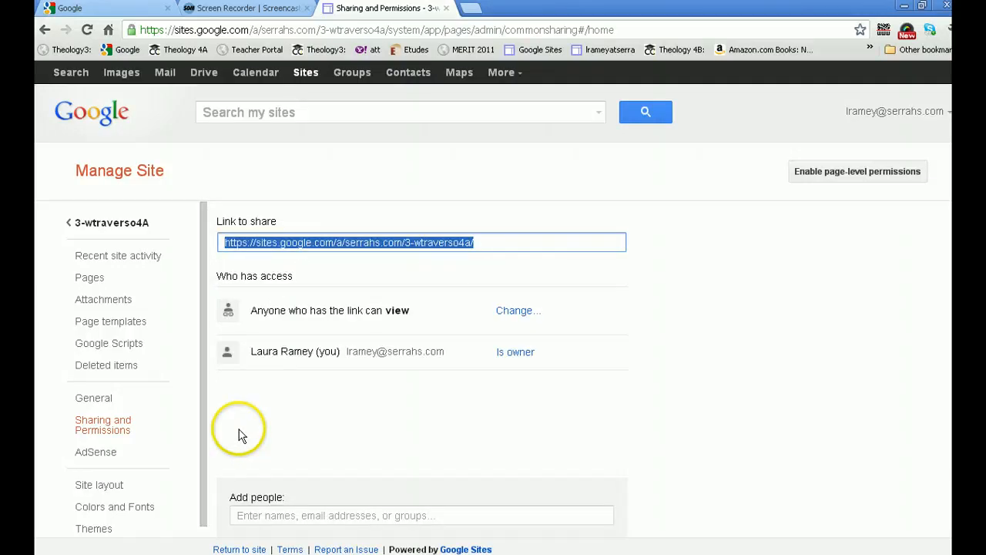
# Add a colleague from the contact suggestions as a collaborator with Is owner permission
pyautogui.scroll(-1, 235, 447)
pyautogui.click(240, 484)
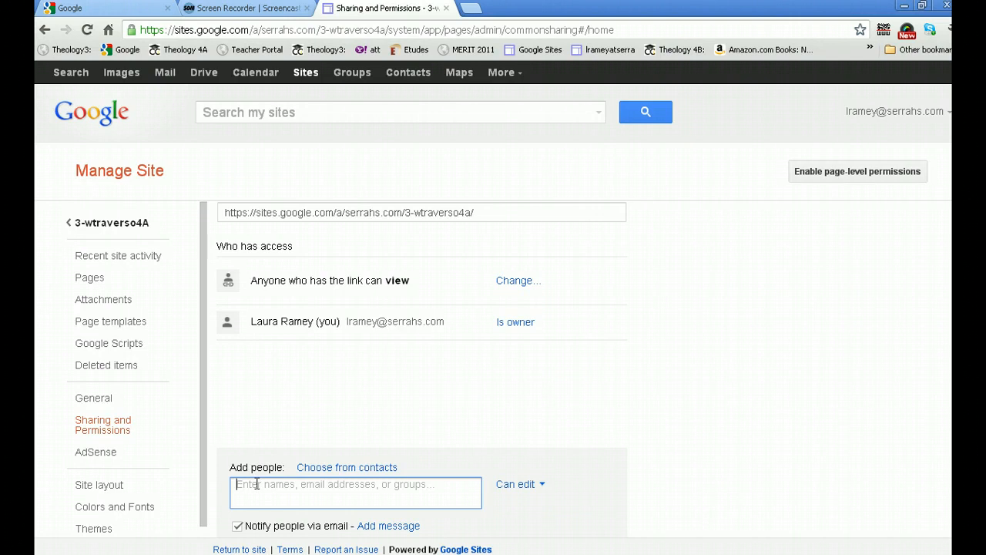
pyautogui.write('g')
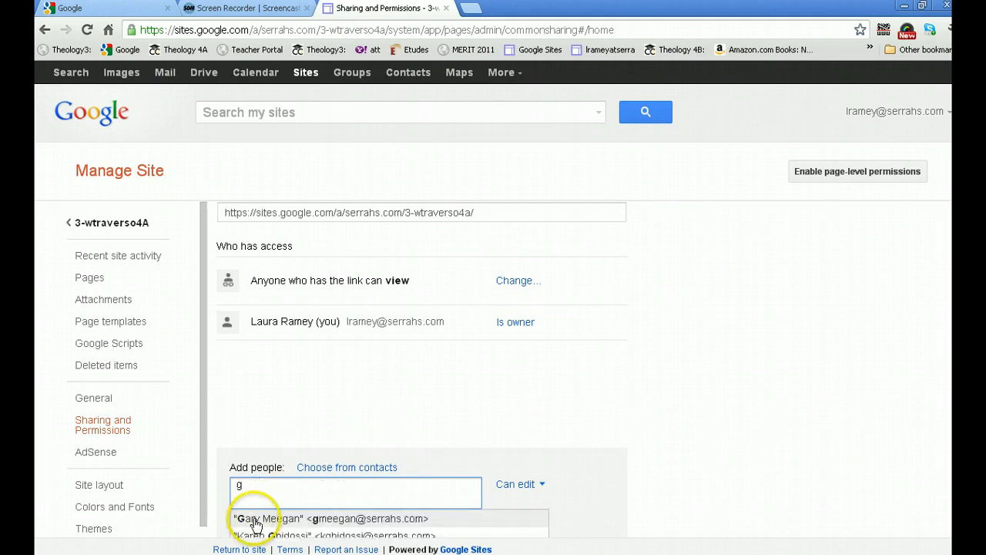
pyautogui.click(254, 520)
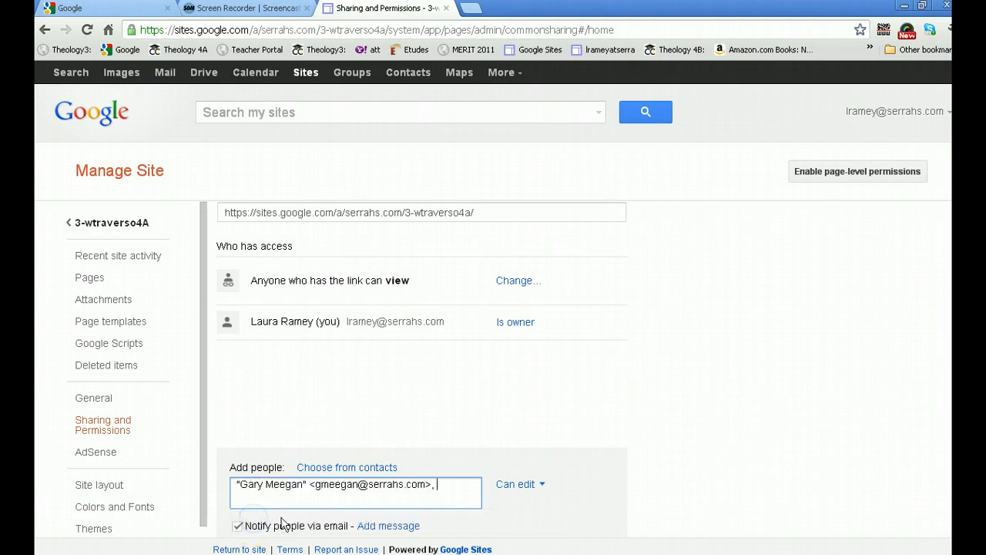
pyautogui.click(541, 486)
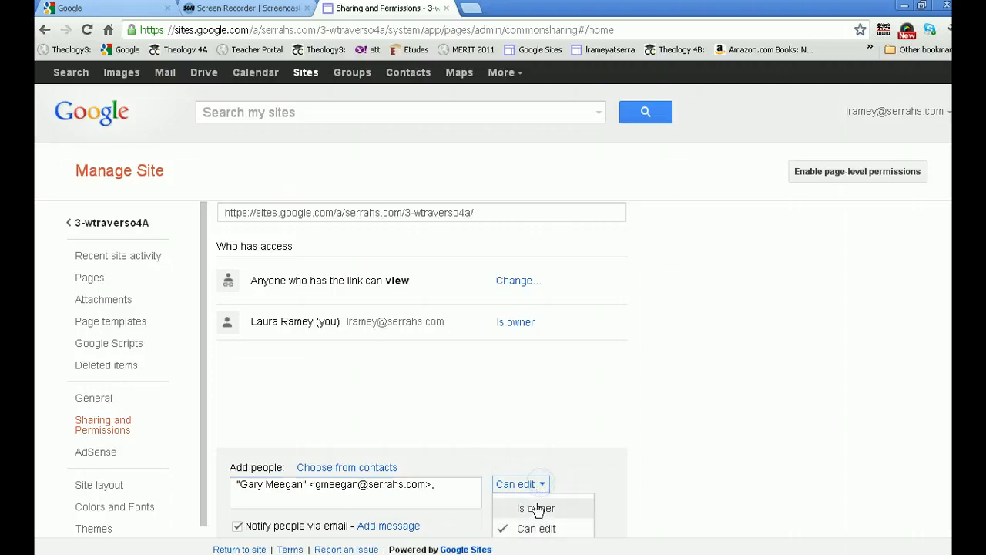
pyautogui.click(535, 508)
# Turn off email notification, then share and save, confirming to skip the notification
pyautogui.scroll(-1, 501, 501)
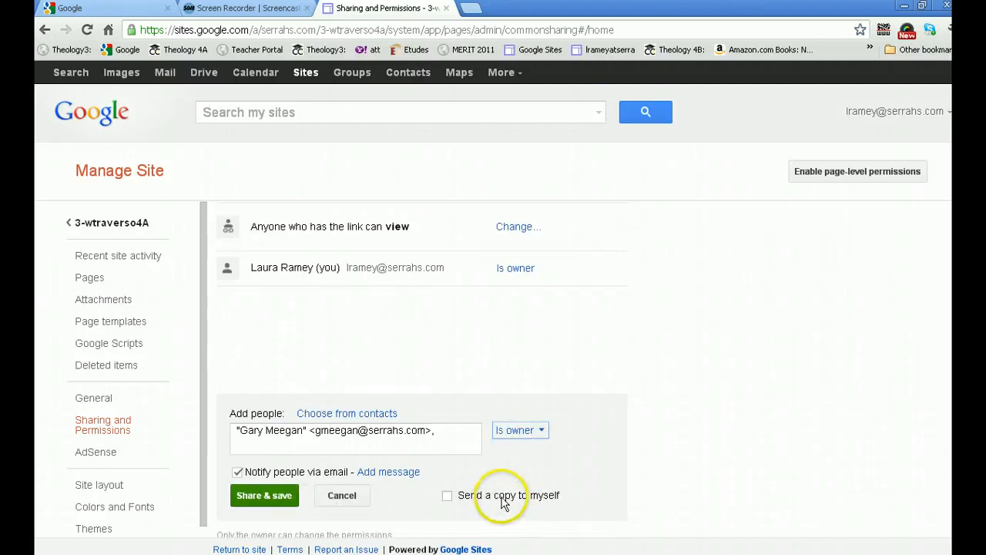
pyautogui.click(237, 472)
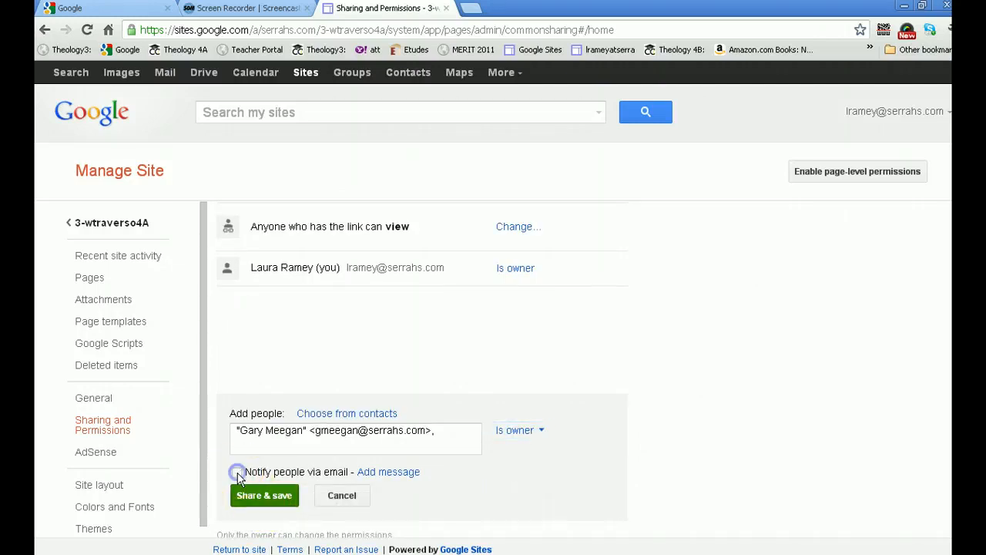
pyautogui.click(543, 433)
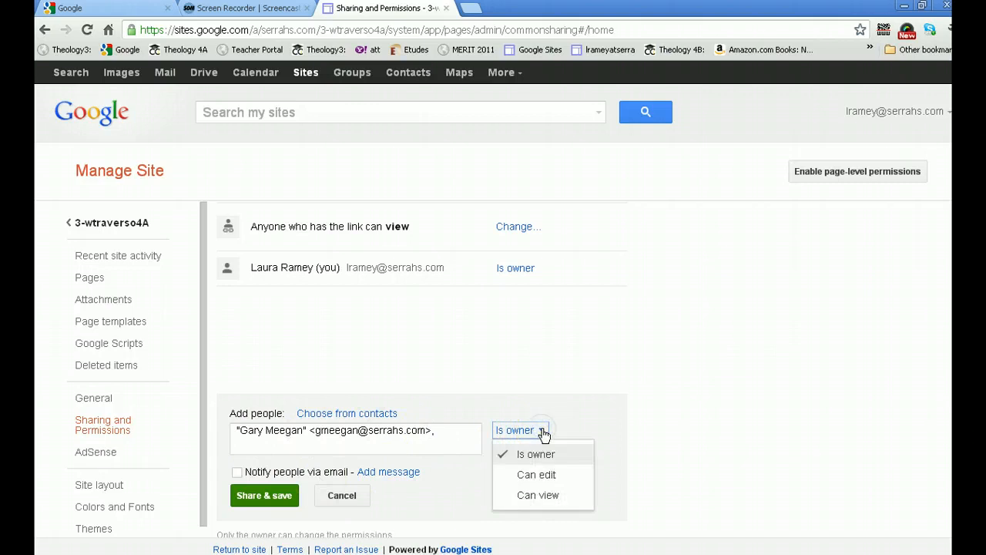
pyautogui.click(445, 432)
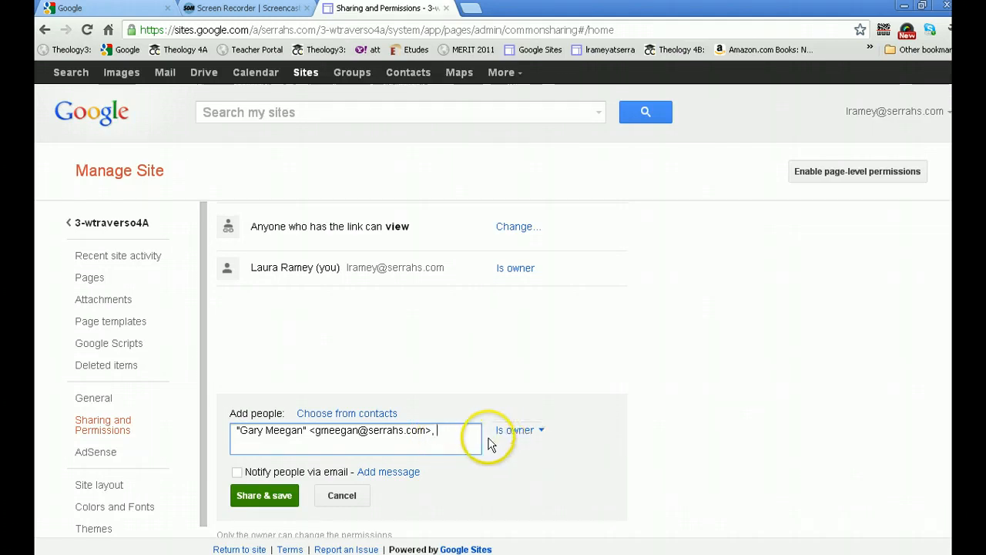
pyautogui.click(237, 472)
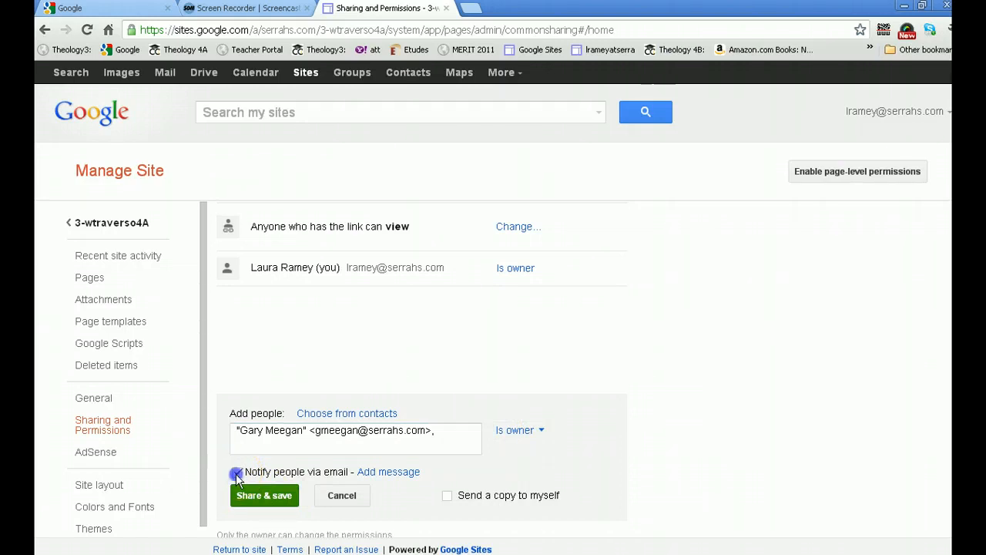
pyautogui.click(236, 472)
pyautogui.click(257, 499)
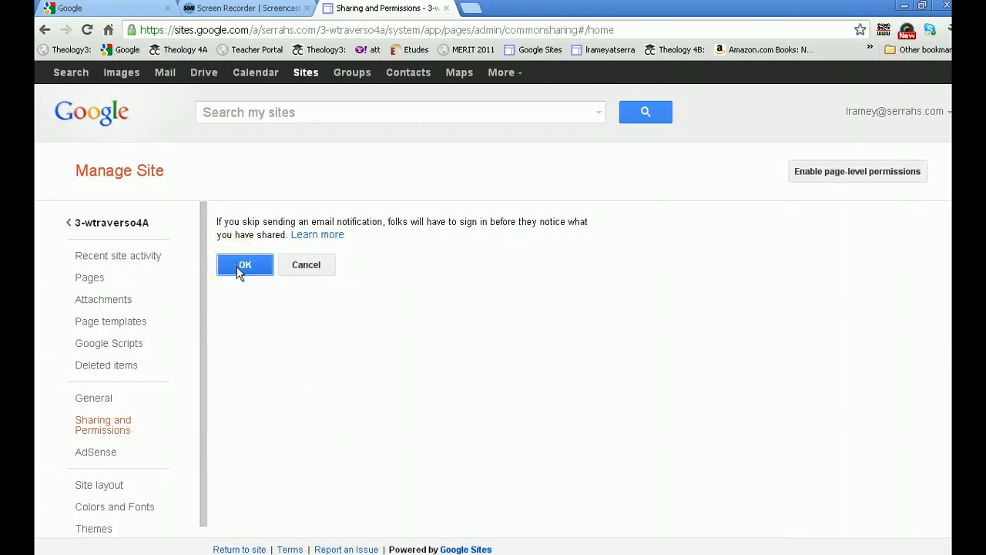
pyautogui.click(244, 265)
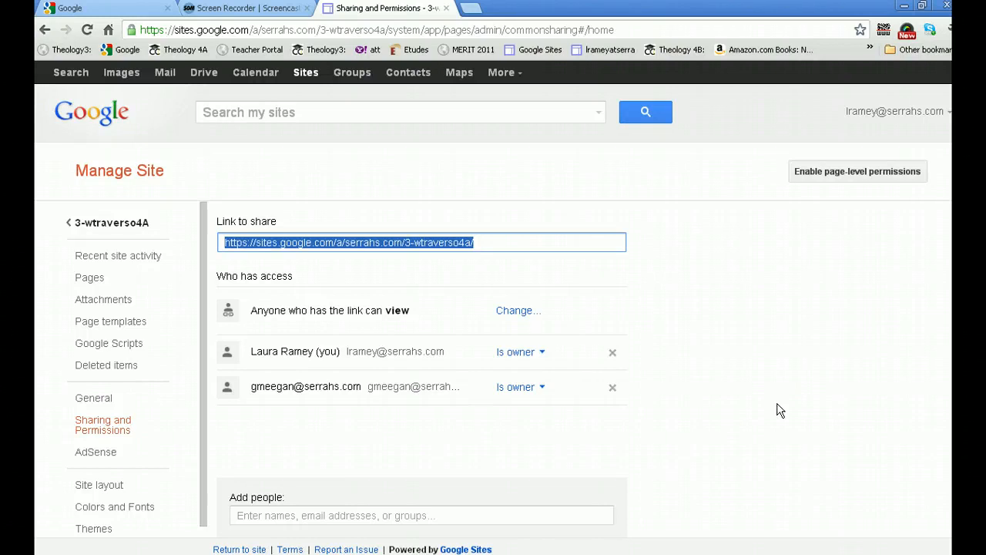
# Return from the site management pages to the site's home page
pyautogui.scroll(-1, 771, 408)
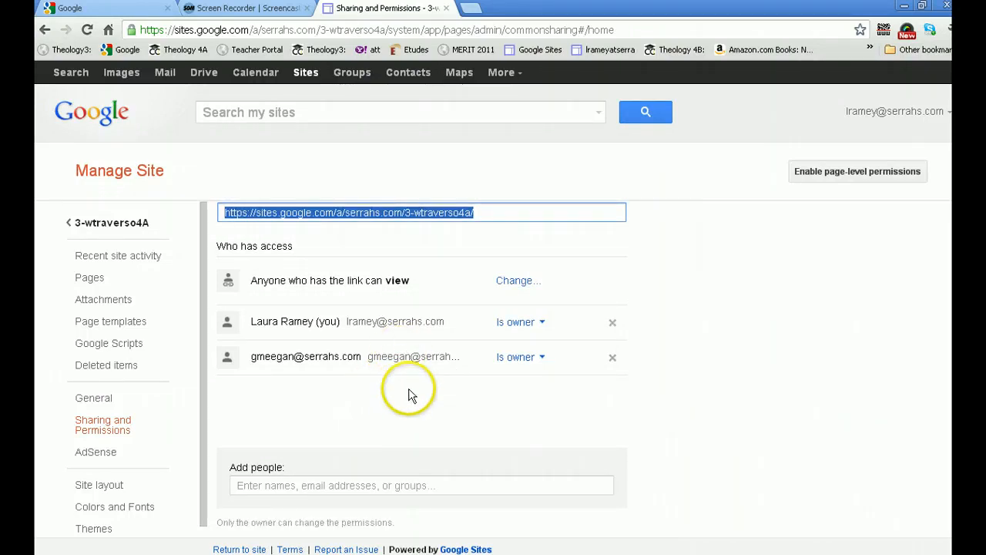
pyautogui.click(83, 224)
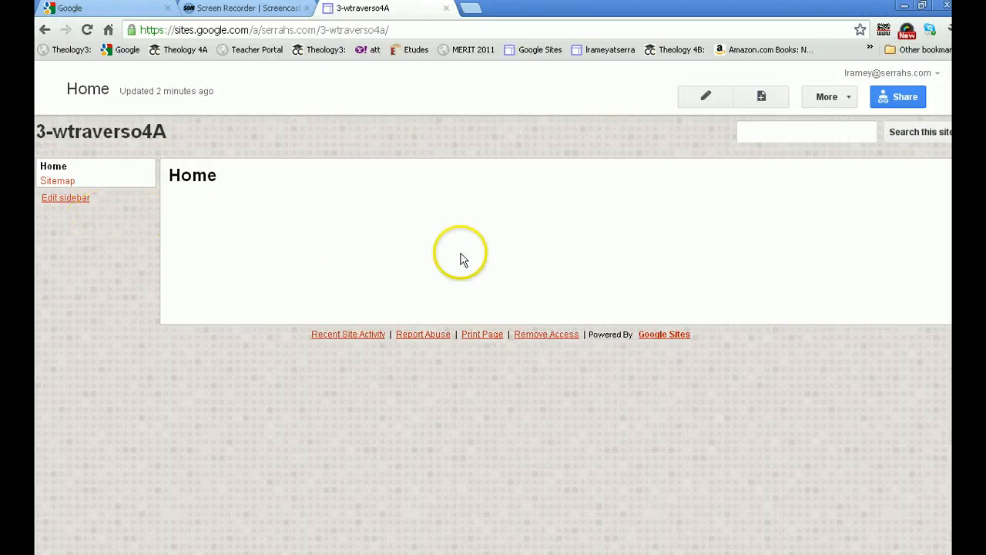
# Create a new top-level web page named Relationships and save it
pyautogui.click(756, 98)
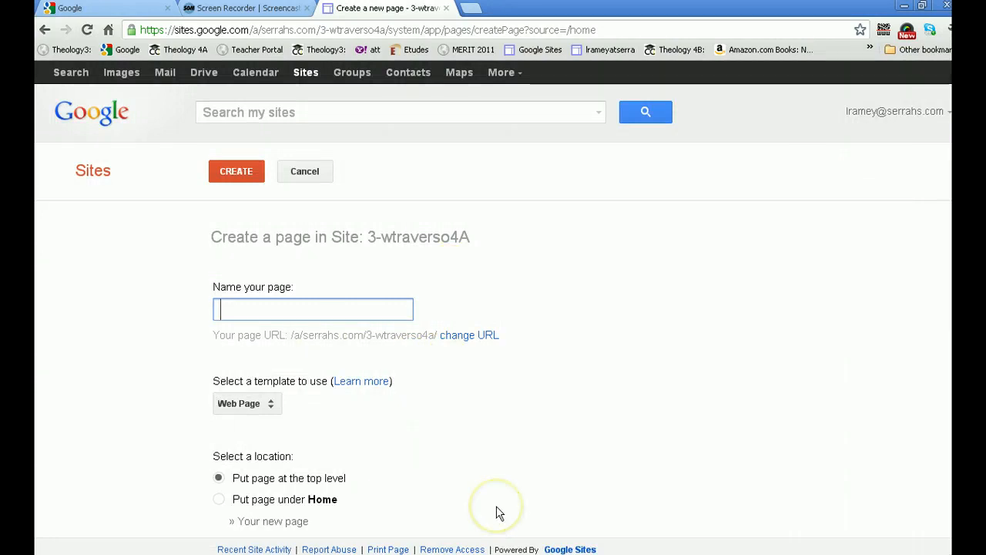
pyautogui.write('Relationships')
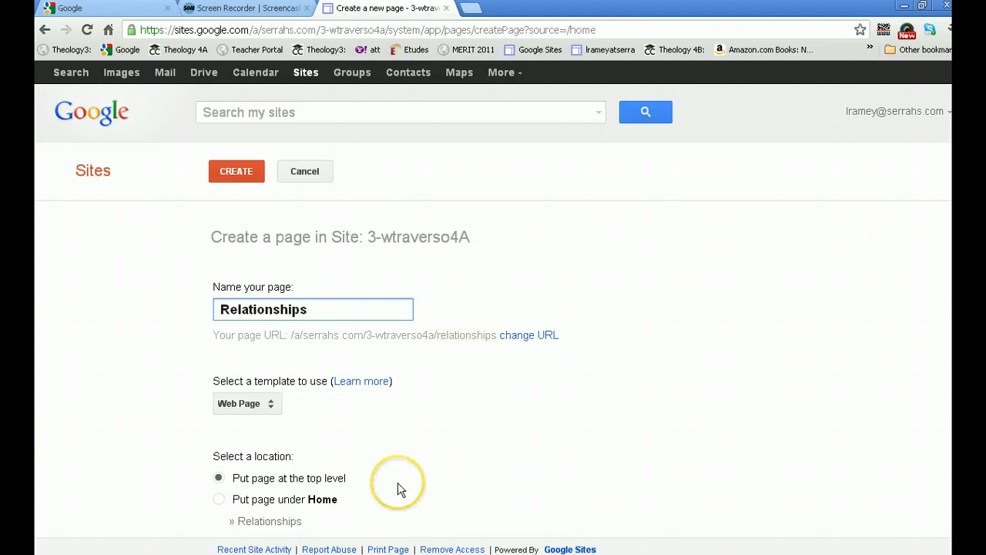
pyautogui.scroll(-1, 397, 481)
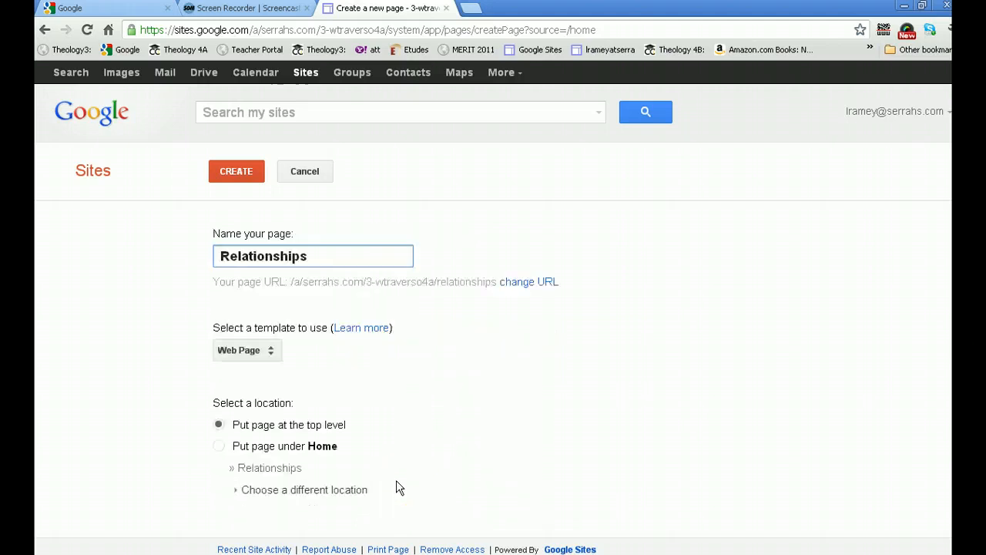
pyautogui.click(229, 172)
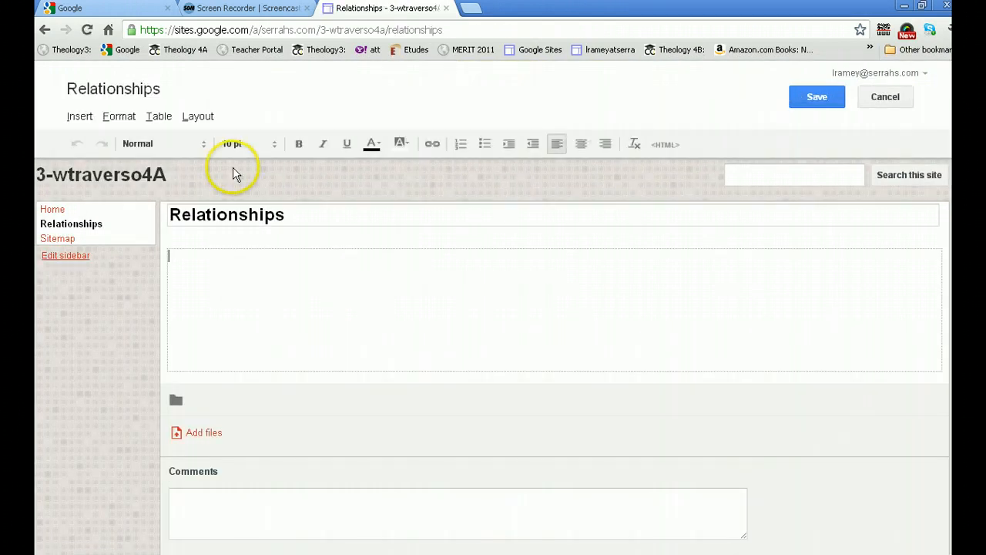
pyautogui.click(801, 92)
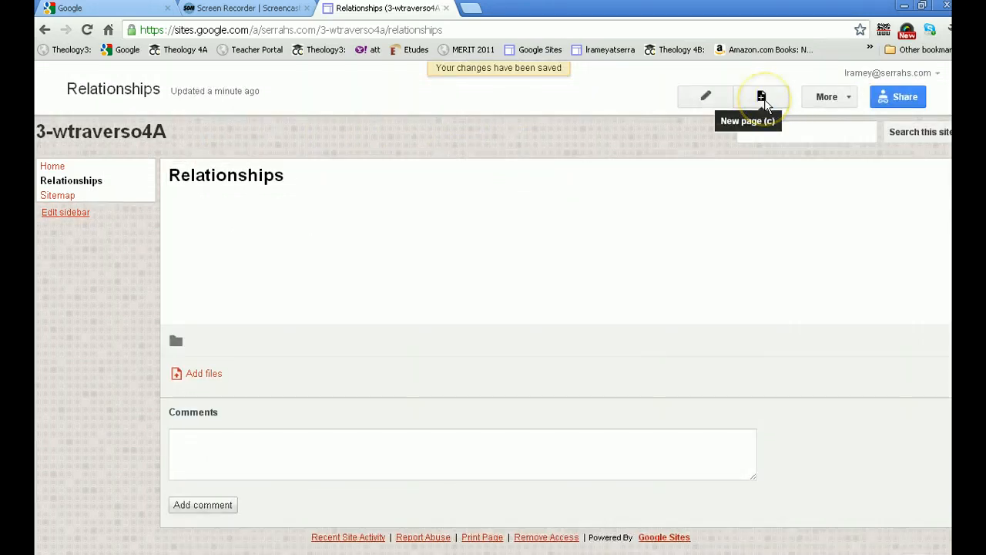
# Create a new top-level web page named Philosophy and save it
pyautogui.click(762, 97)
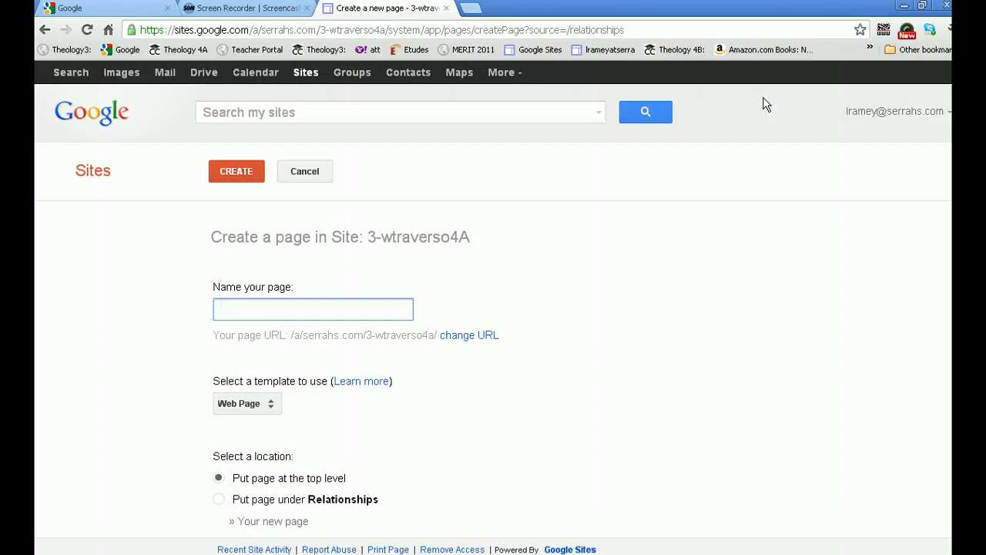
pyautogui.write('Philosophy')
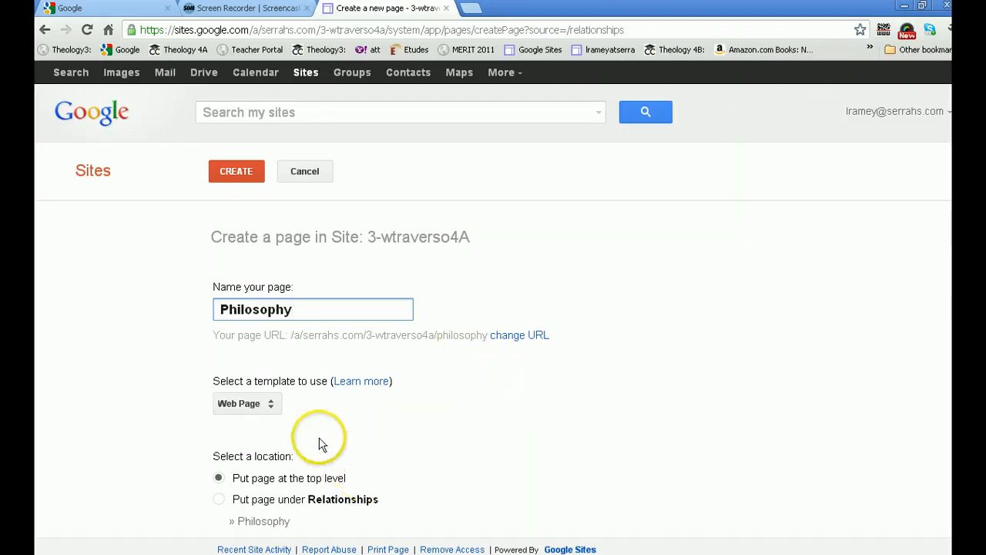
pyautogui.click(235, 172)
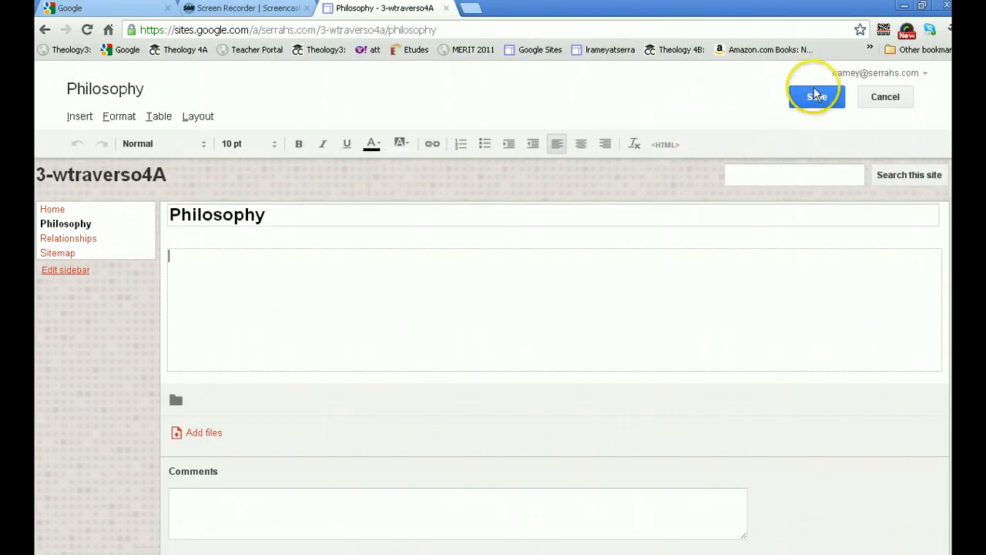
pyautogui.click(817, 97)
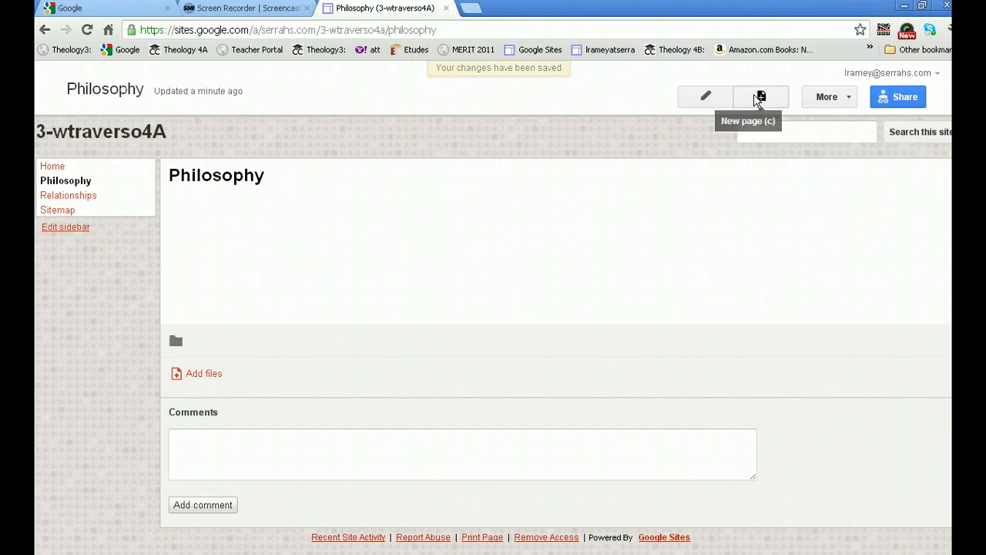
# Create a new top-level web page named Archetypes and save it
pyautogui.click(755, 95)
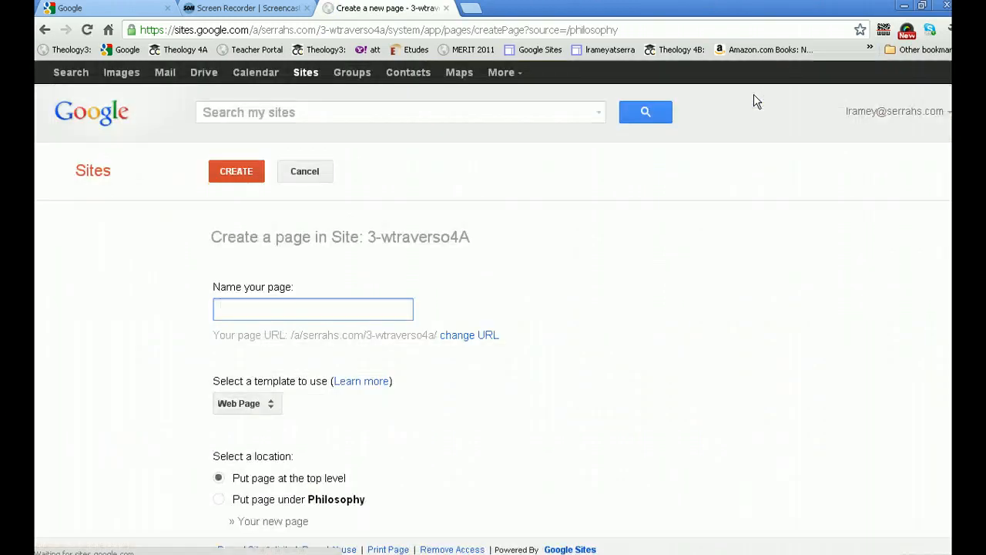
pyautogui.write('Ar')
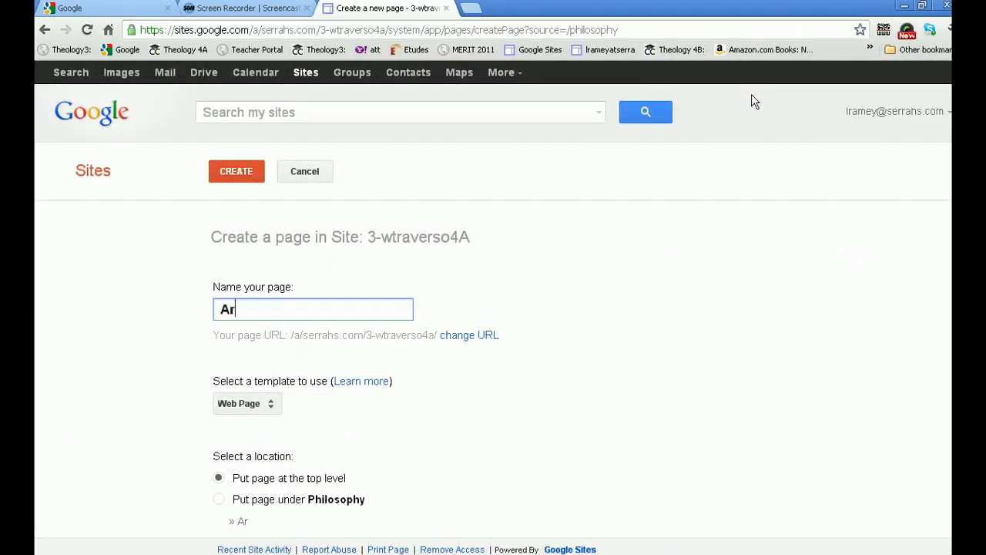
pyautogui.write('chetype')
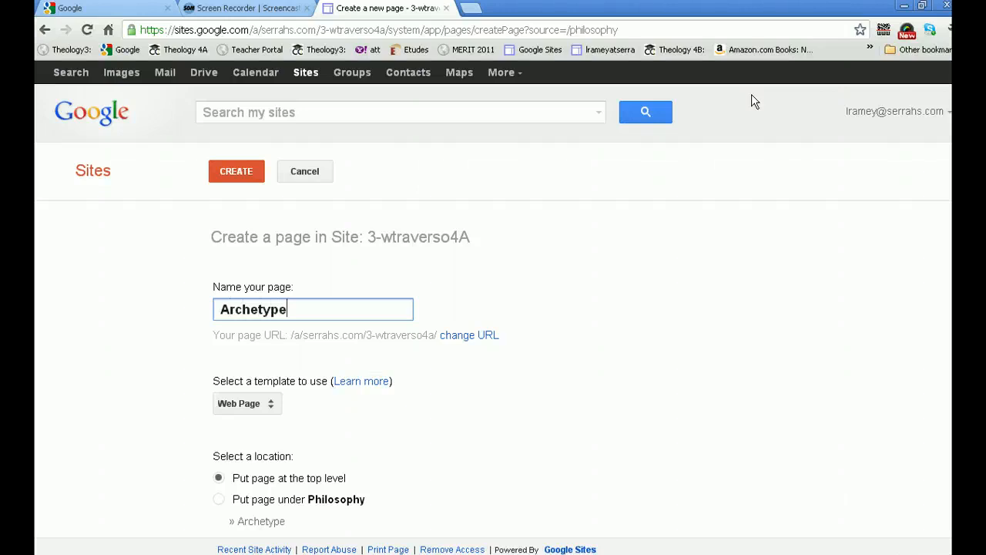
pyautogui.write('s')
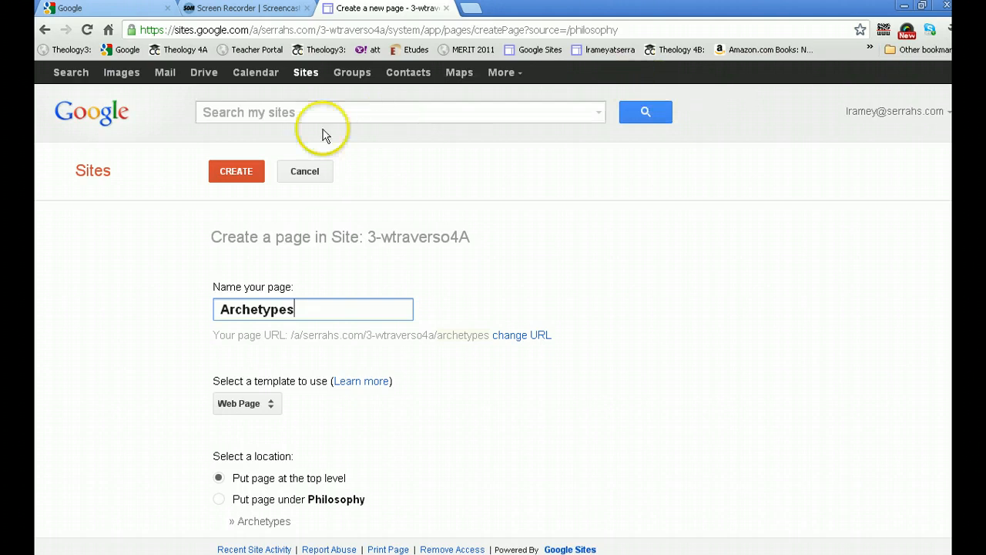
pyautogui.click(232, 173)
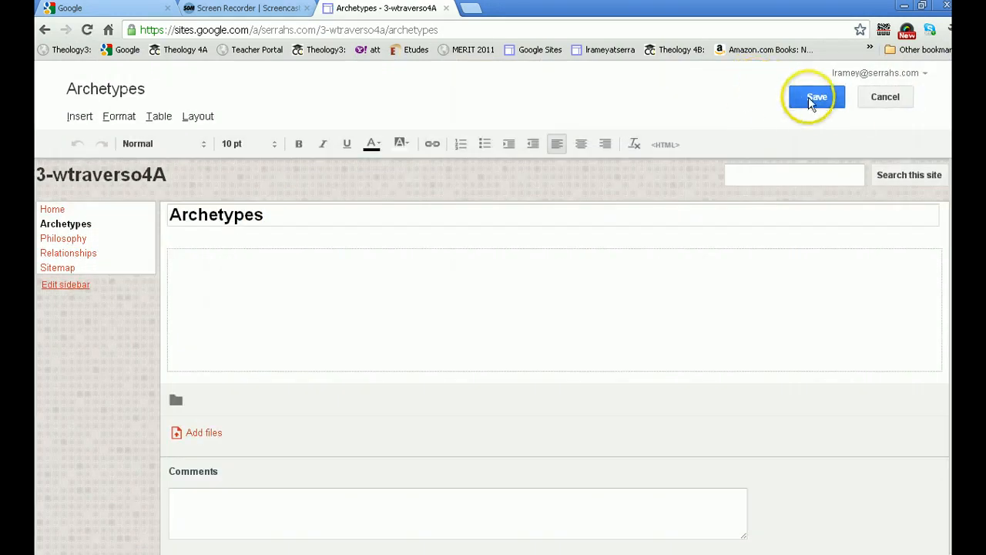
pyautogui.click(811, 99)
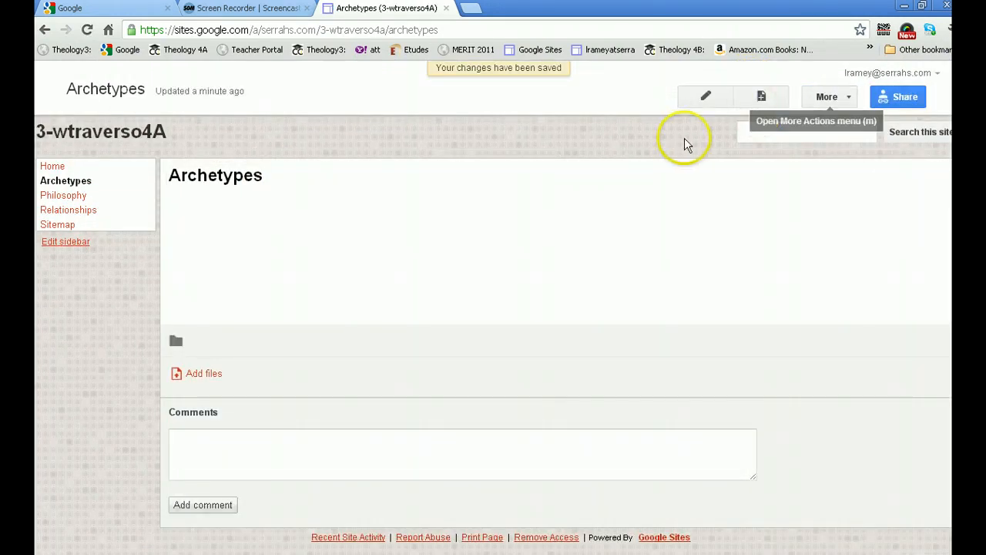
# Create a new top-level web page named Memoir and save it
pyautogui.click(761, 96)
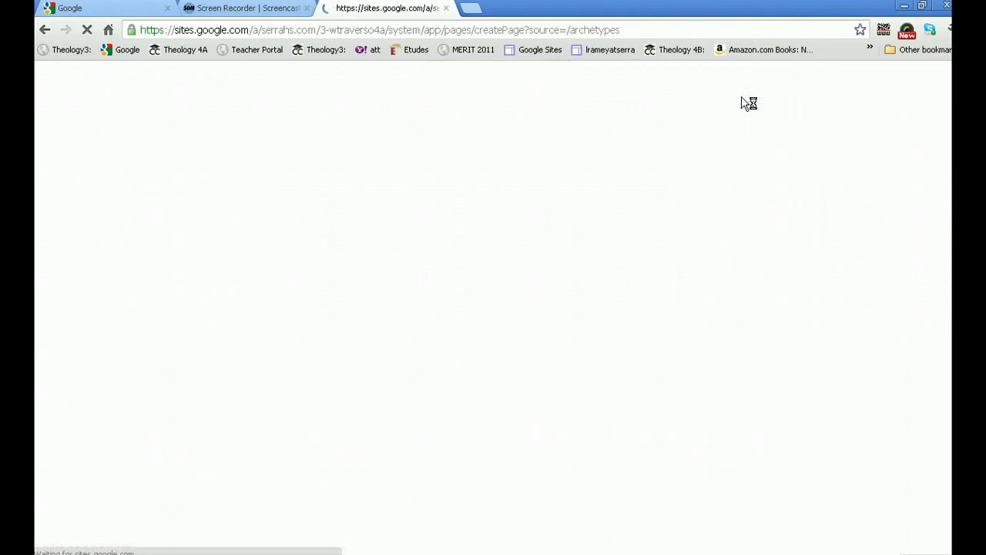
pyautogui.click(228, 306)
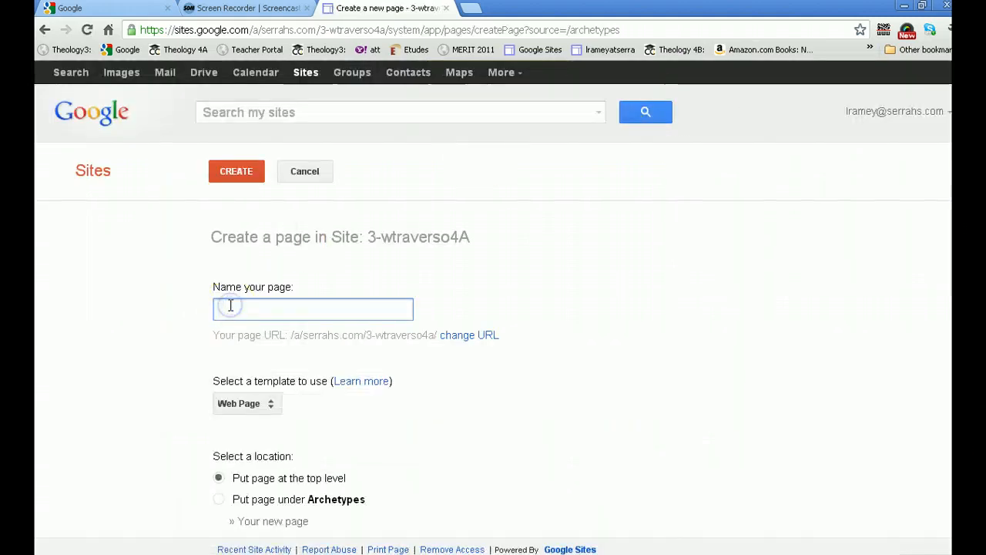
pyautogui.write('Memoir')
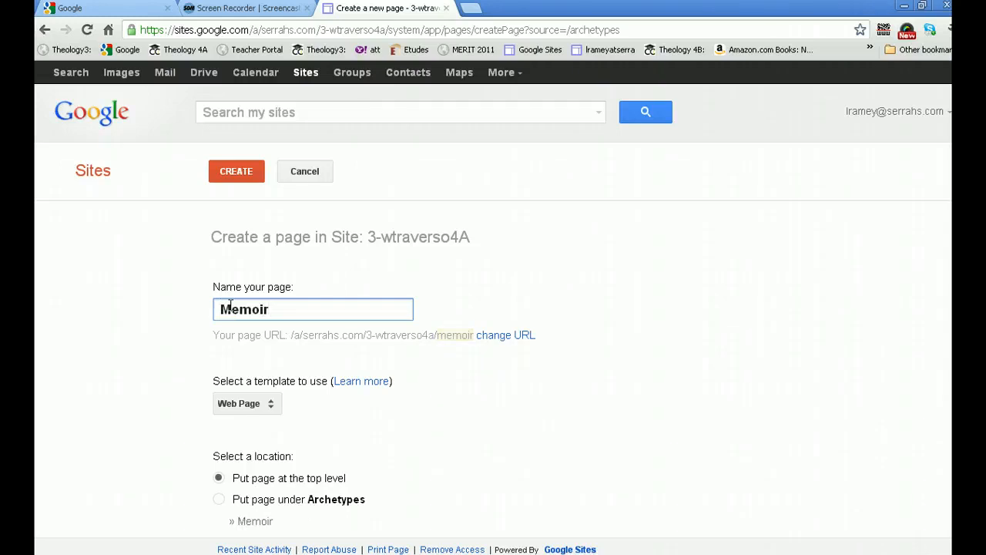
pyautogui.click(216, 312)
pyautogui.click(215, 315)
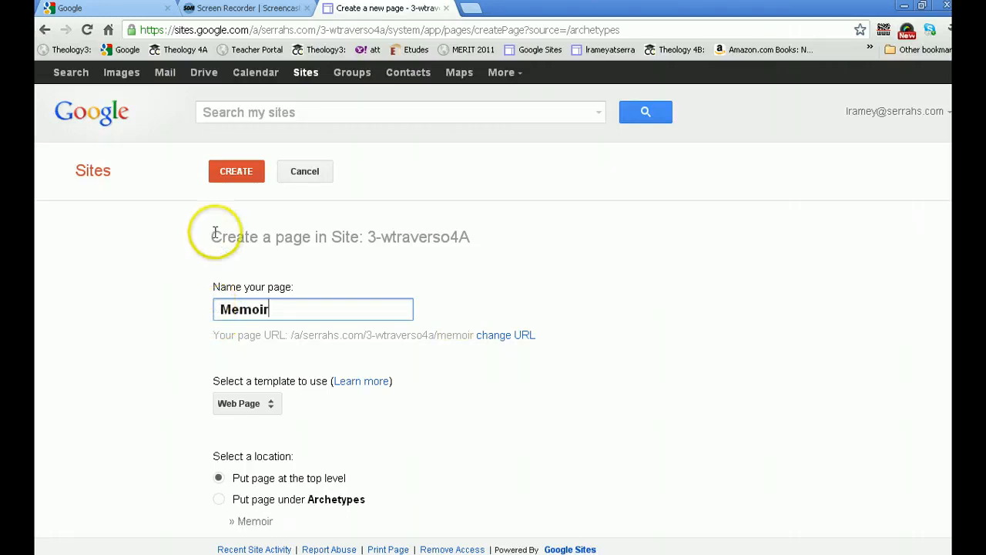
pyautogui.click(228, 176)
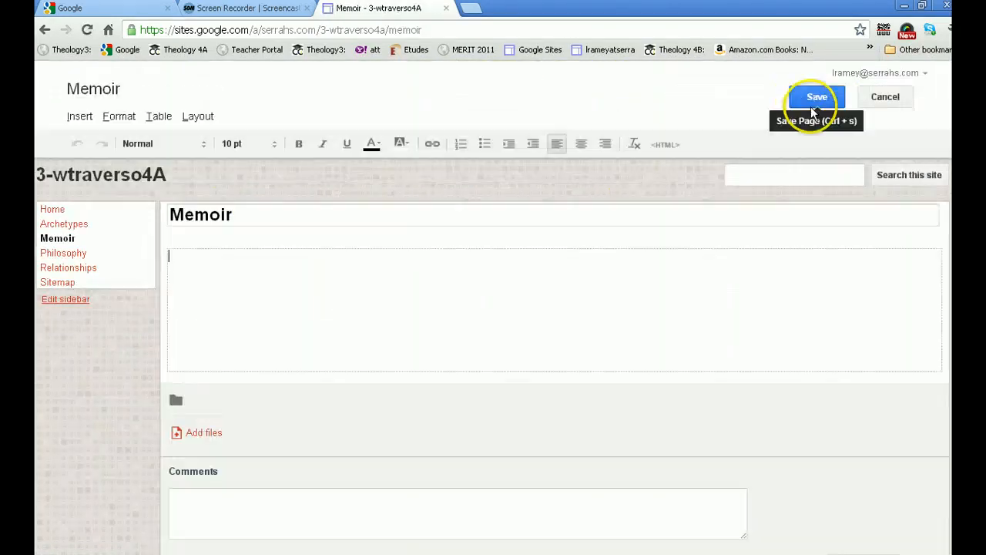
pyautogui.click(808, 99)
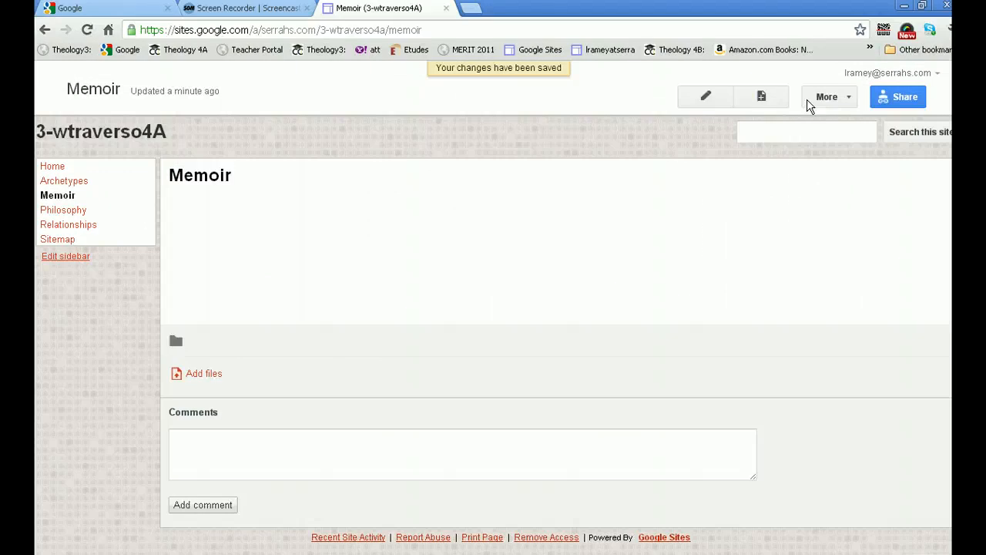
# Create a new top-level web page named Christian Anthropology and save it
pyautogui.click(762, 99)
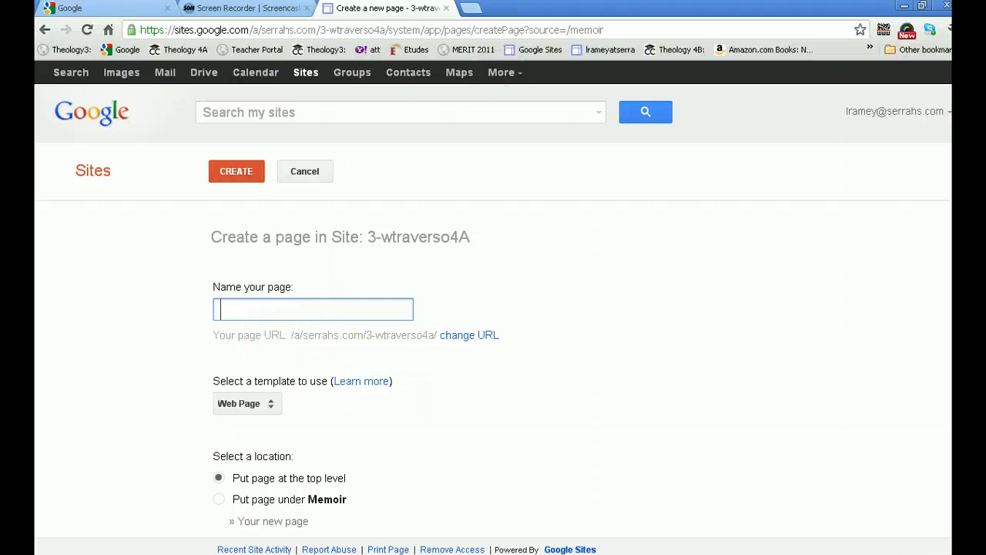
pyautogui.write('Christi')
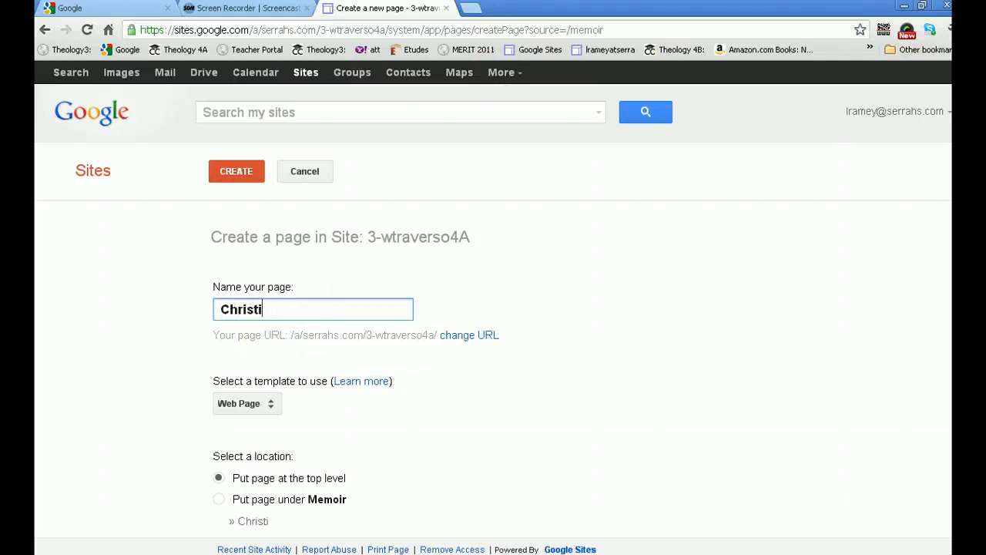
pyautogui.write('an Antrho')
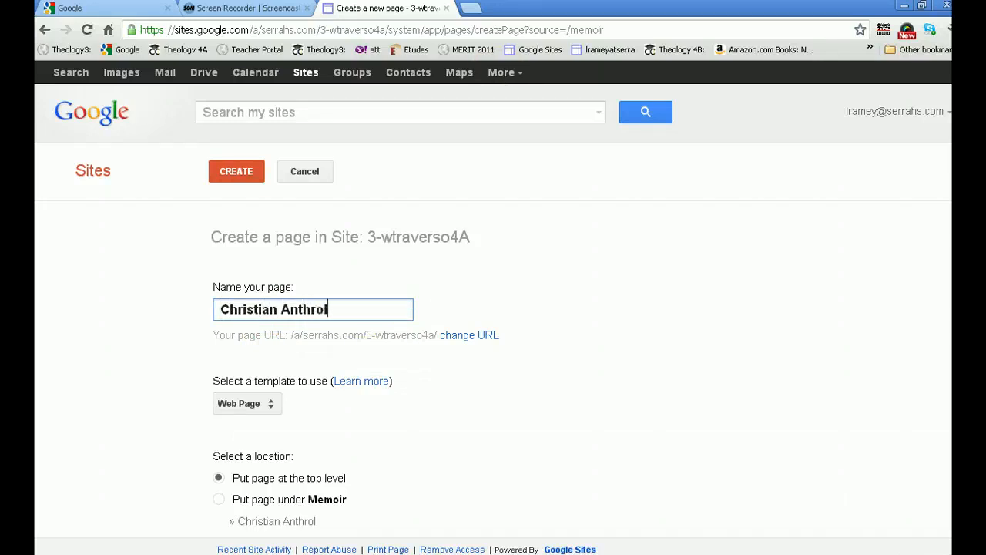
pyautogui.press('BackSpace')
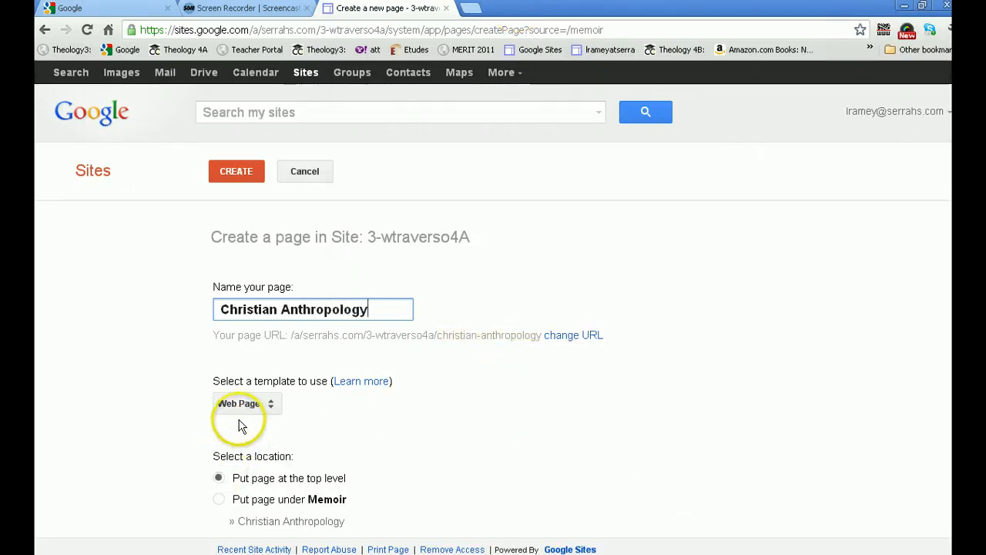
pyautogui.click(241, 172)
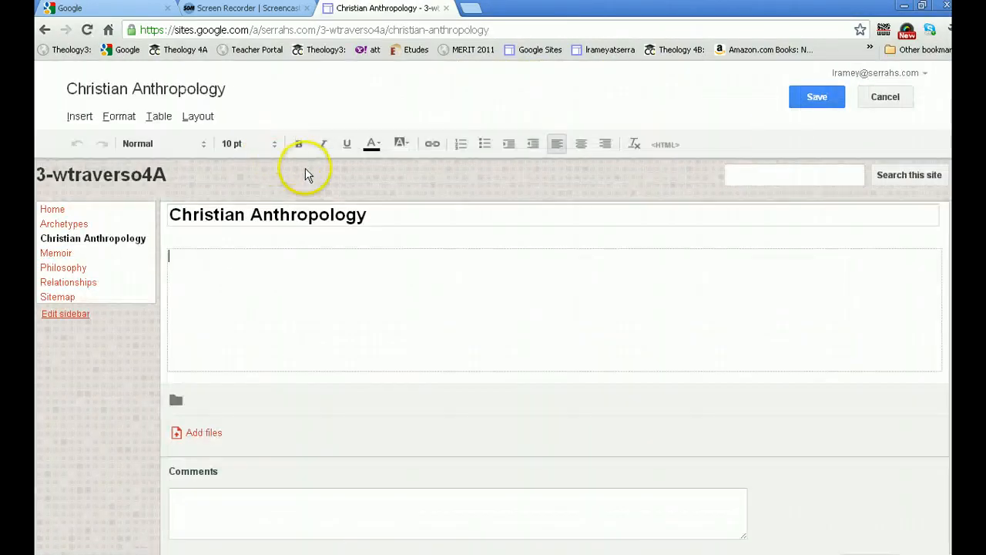
pyautogui.click(816, 107)
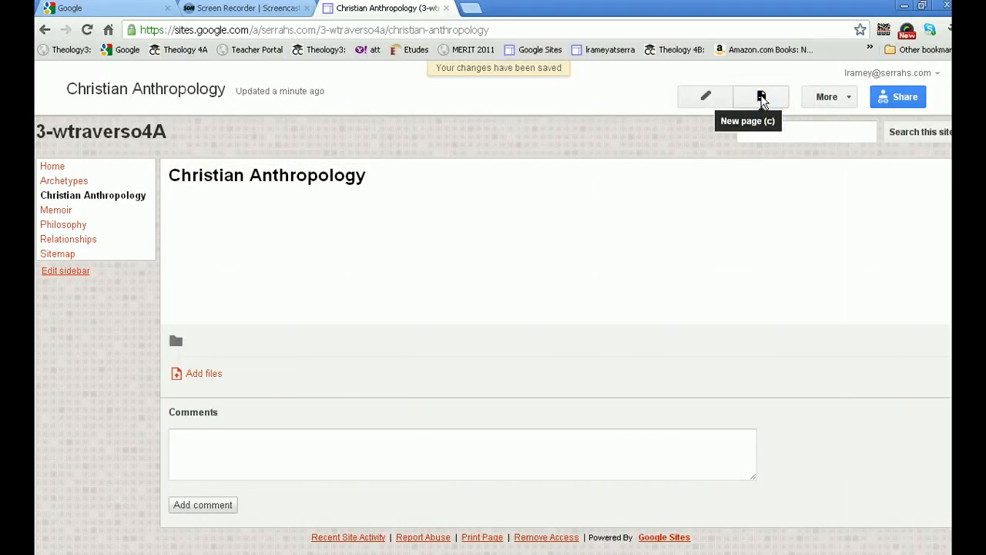
# Create a new top-level page named Participation using the Announcements template
pyautogui.click(761, 98)
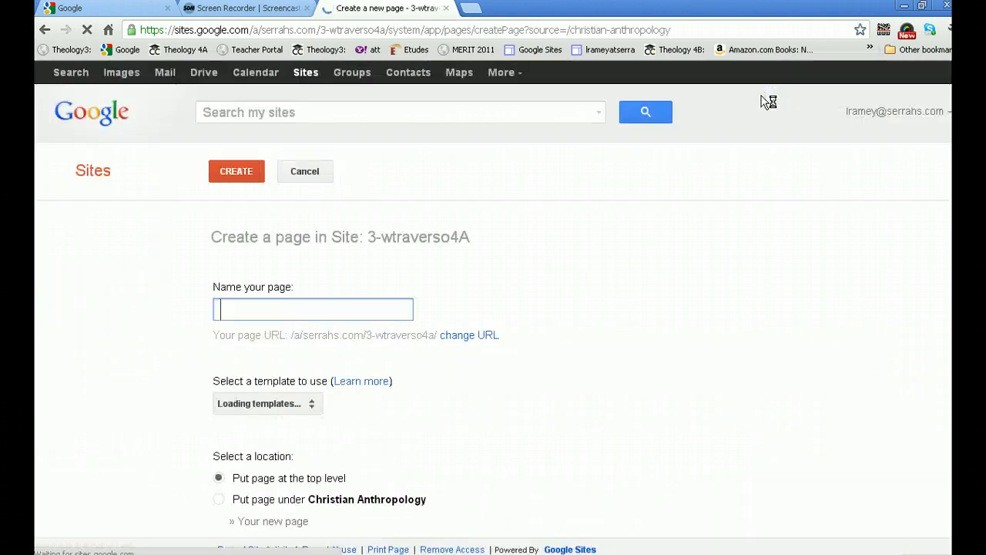
pyautogui.click(748, 145)
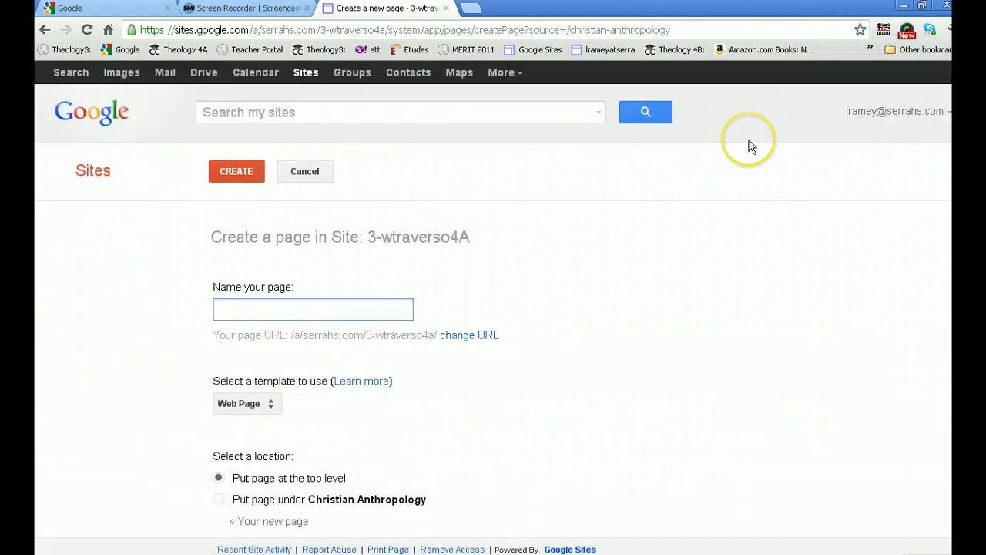
pyautogui.write('Participation')
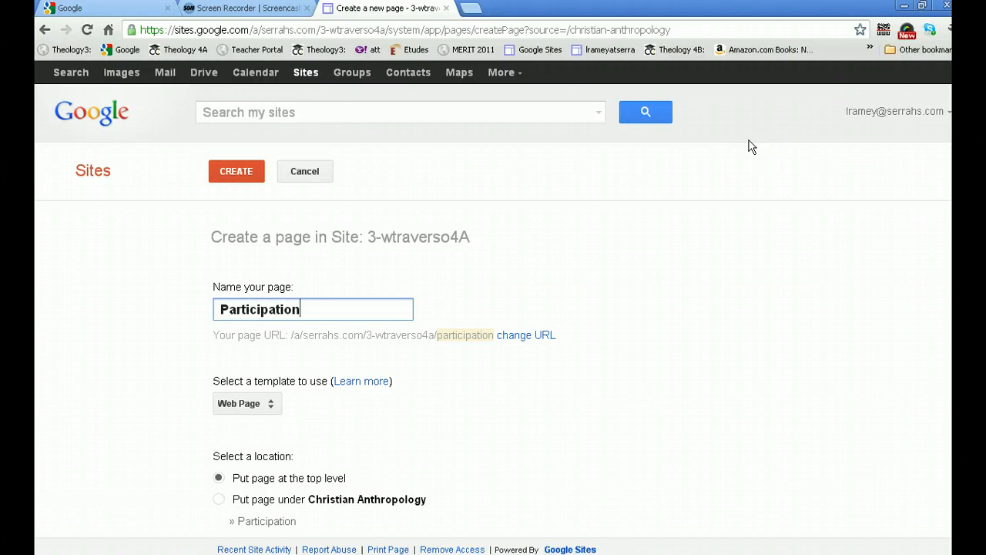
pyautogui.click(261, 403)
pyautogui.click(262, 423)
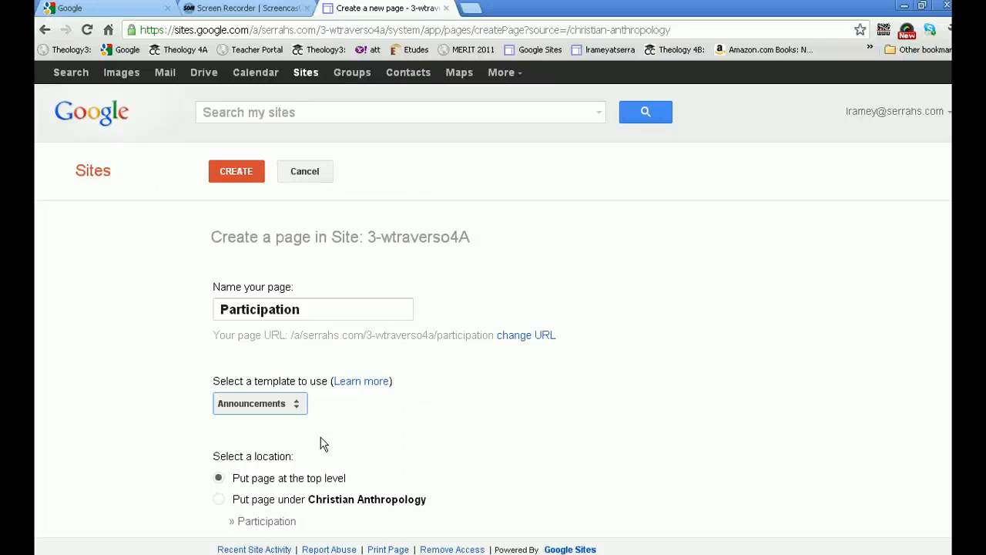
pyautogui.click(243, 176)
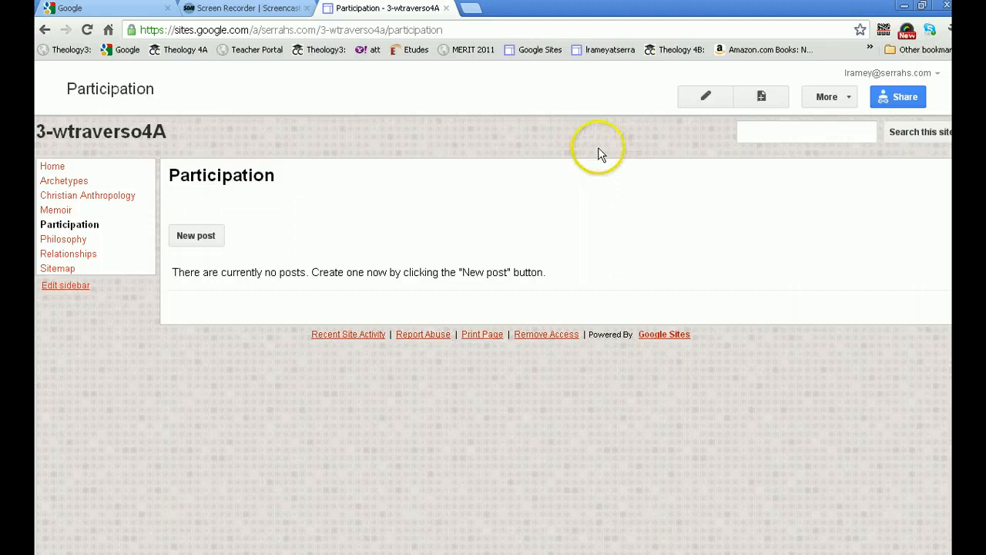
# Create a new top-level web page named Reflection and save it
pyautogui.click(760, 96)
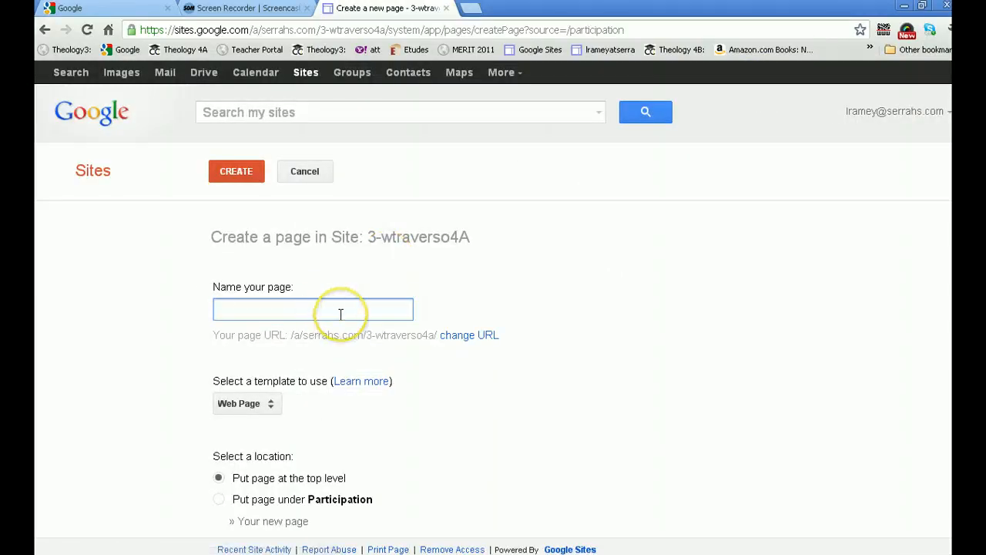
pyautogui.write('Reflection')
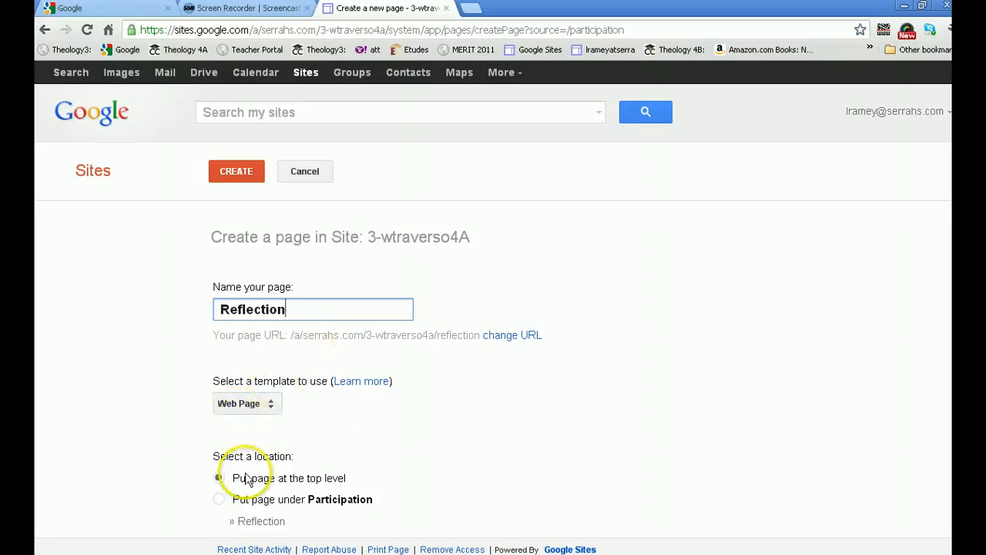
pyautogui.click(234, 171)
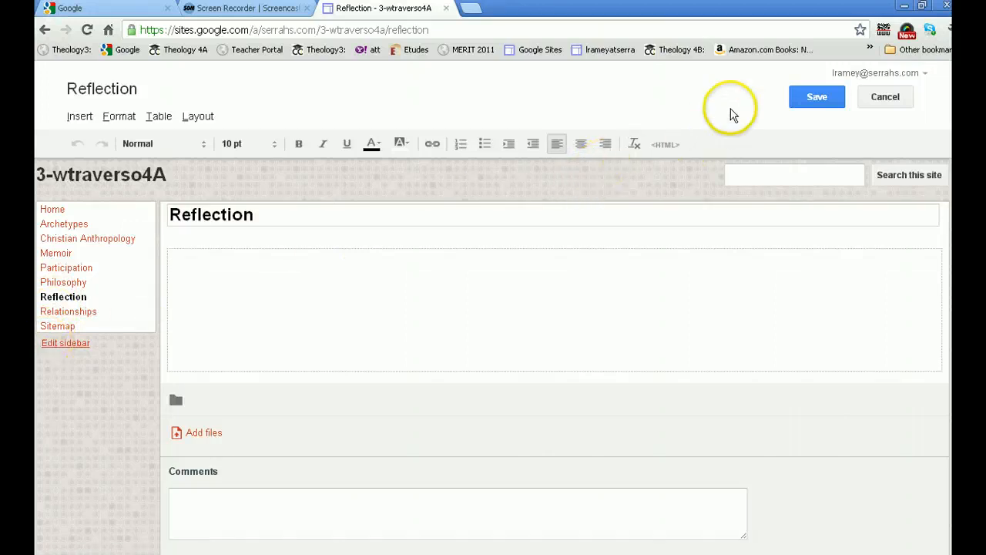
pyautogui.click(817, 96)
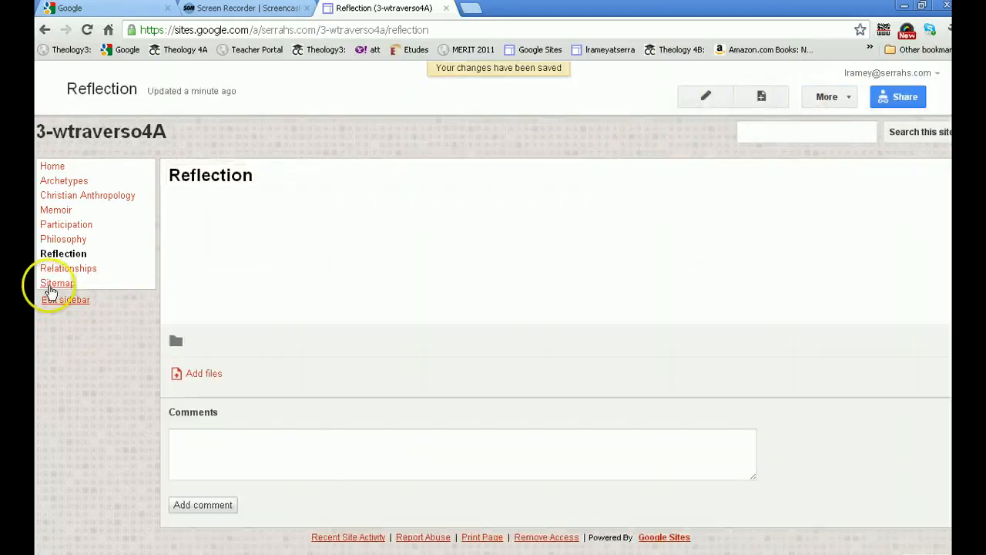
# Open the sidebar navigation settings and turn off automatic organization of the navigation
pyautogui.click(49, 302)
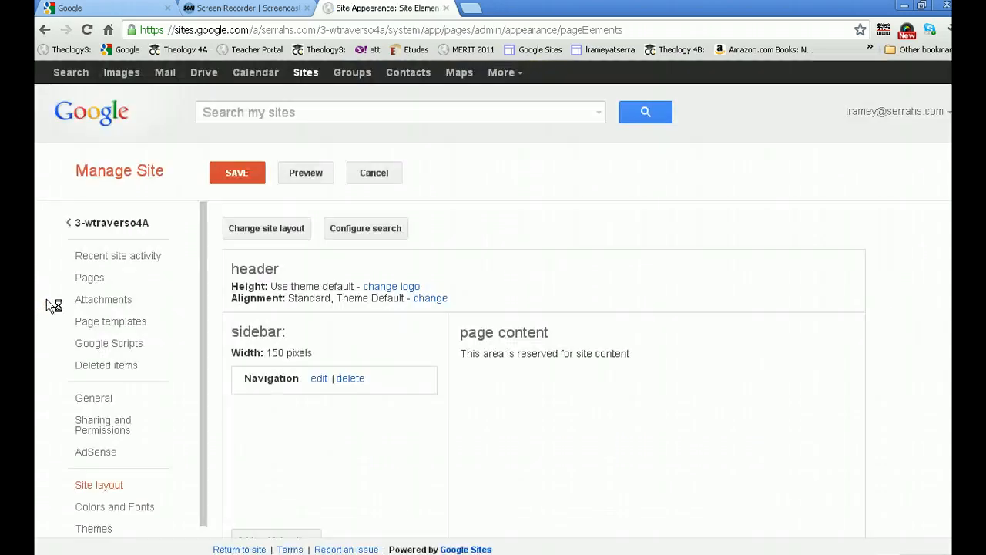
pyautogui.click(82, 276)
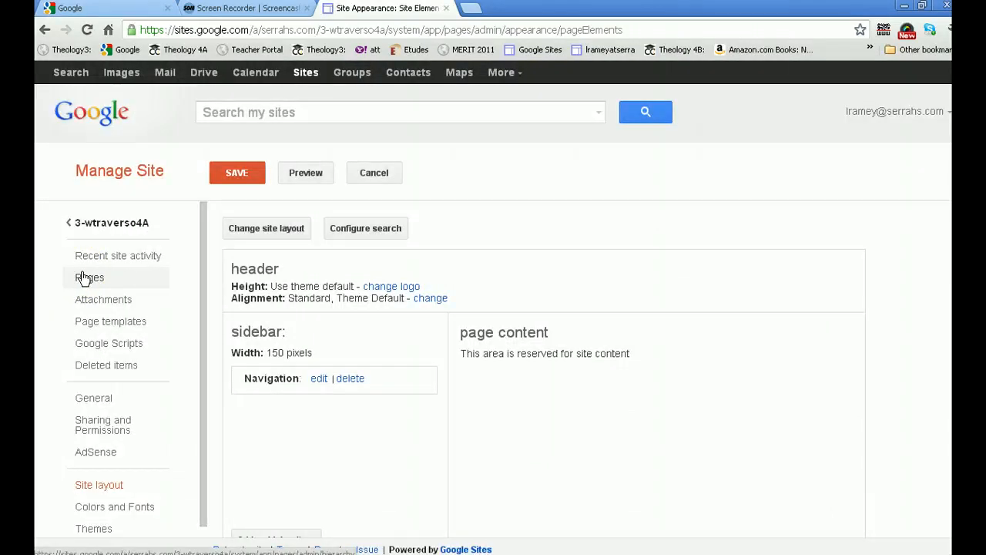
pyautogui.click(317, 379)
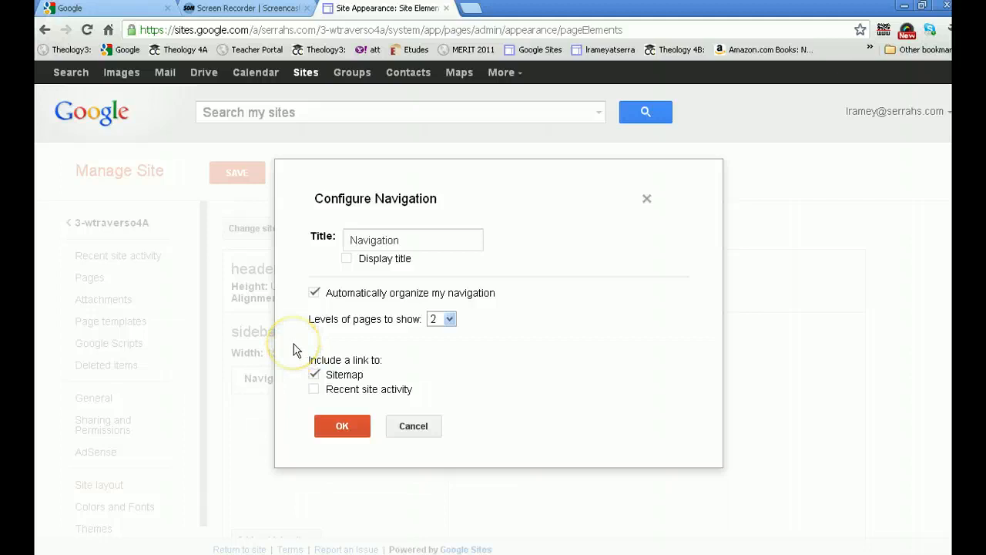
pyautogui.click(315, 293)
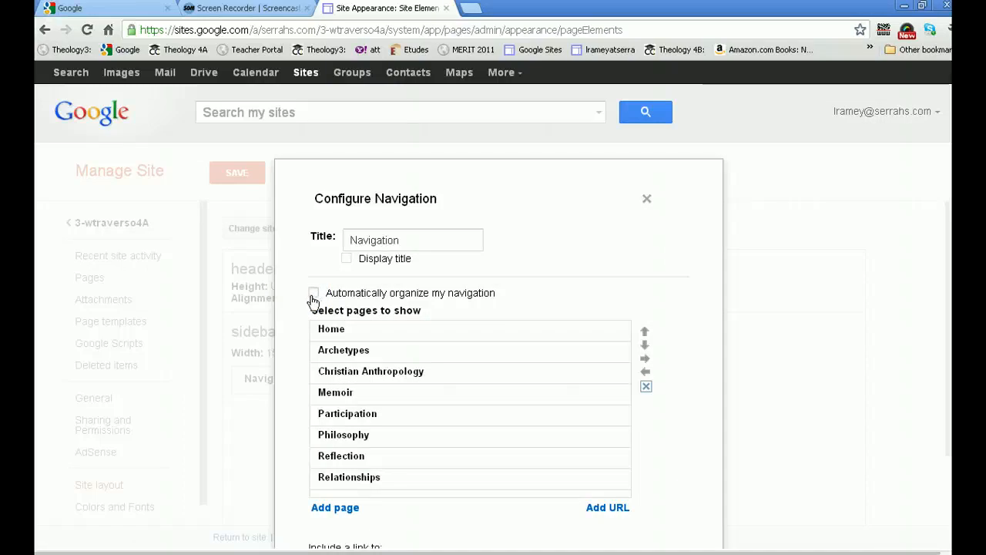
# Move Relationships up in the navigation list to sit directly below Home
pyautogui.click(352, 478)
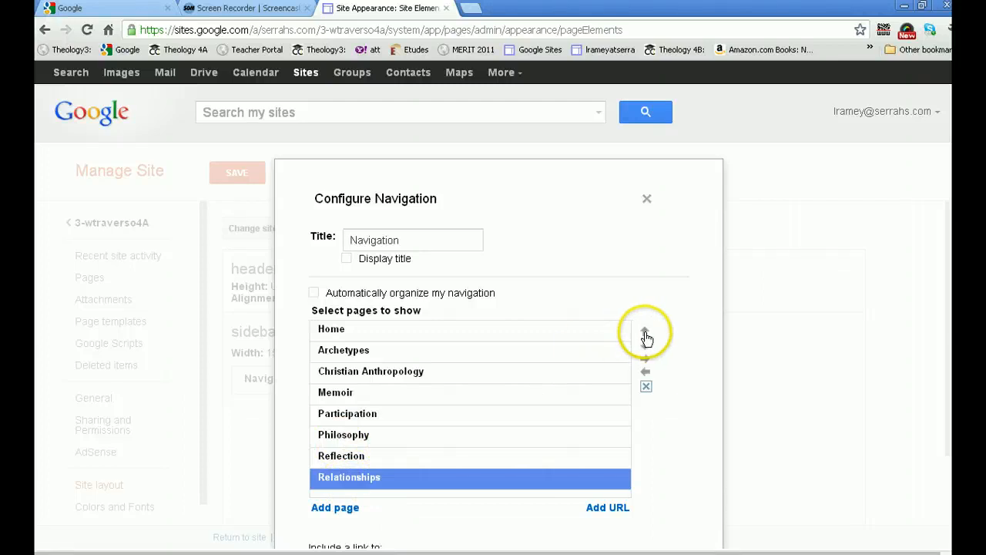
pyautogui.click(646, 333)
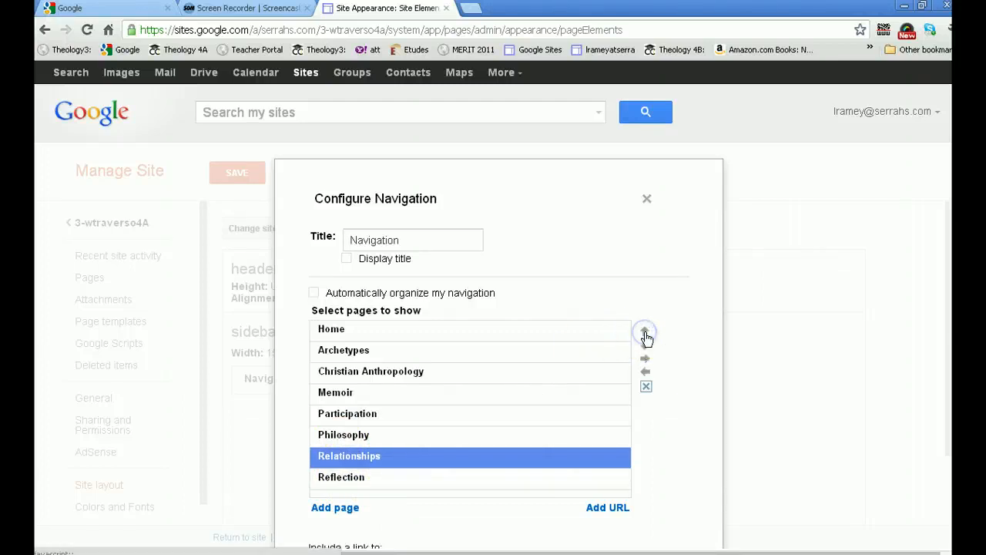
pyautogui.click(646, 333)
pyautogui.click(646, 333)
pyautogui.click(645, 333)
pyautogui.click(646, 333)
pyautogui.click(646, 333)
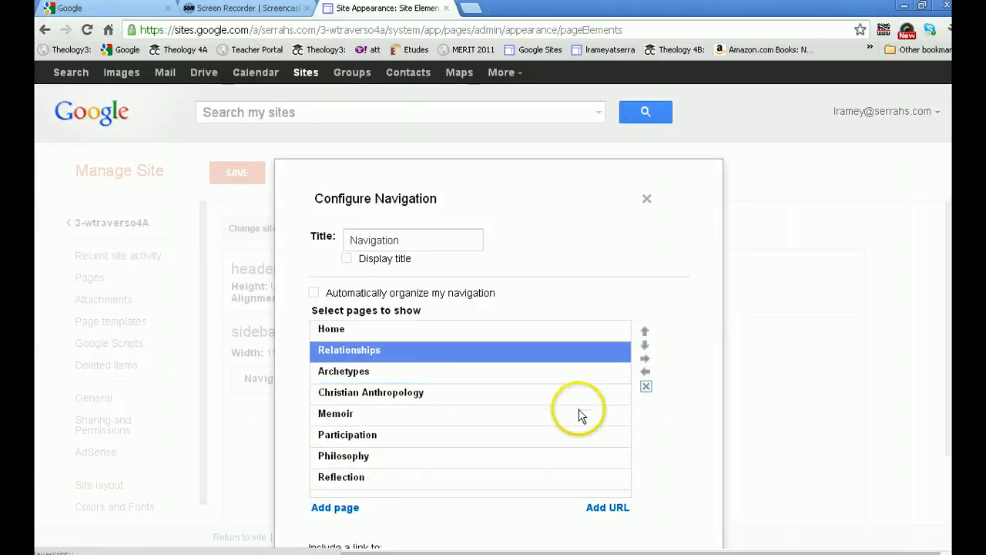
# Move Philosophy up in the navigation list to sit directly below Relationships
pyautogui.click(452, 456)
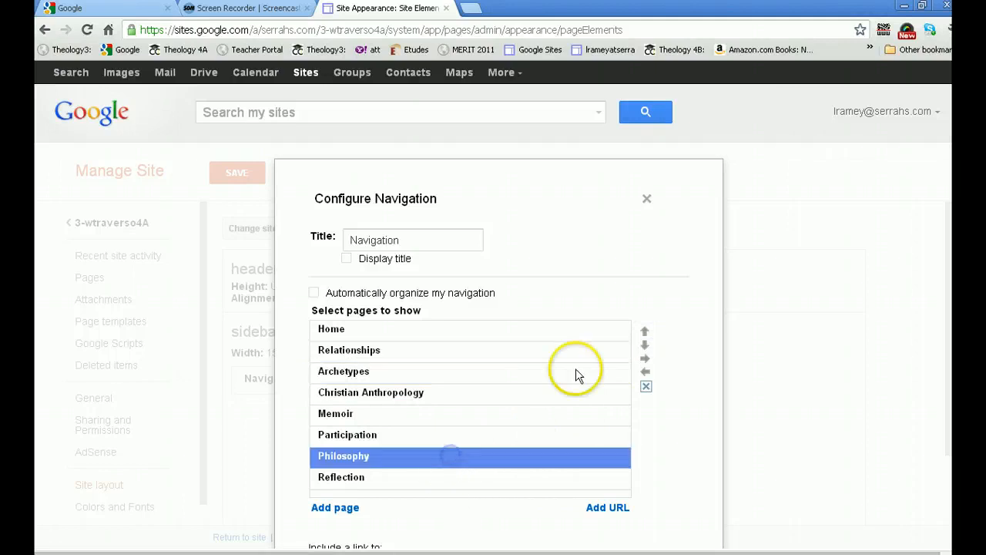
pyautogui.click(645, 332)
pyautogui.click(644, 333)
pyautogui.click(644, 333)
pyautogui.click(645, 333)
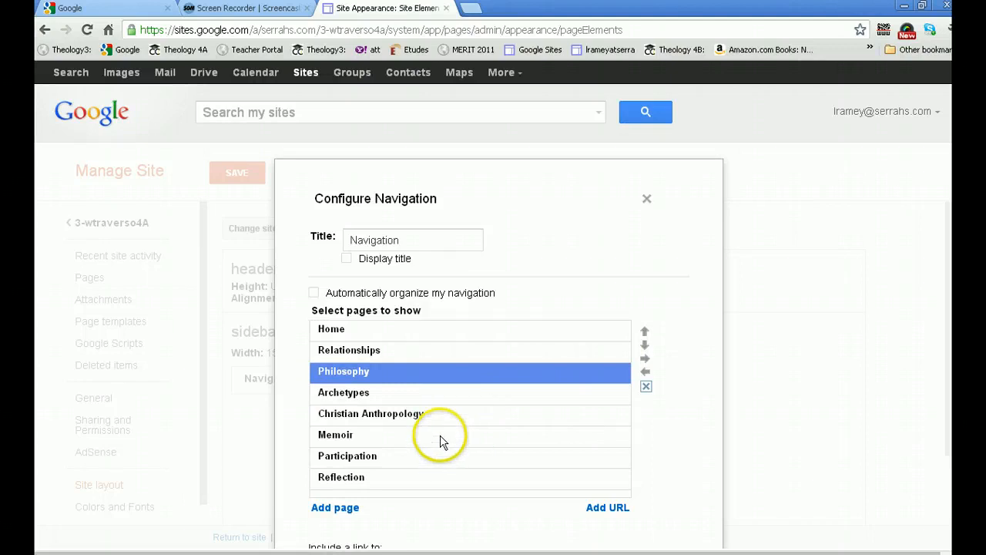
# Move Memoir up above Christian Anthropology in the navigation list and confirm the navigation settings
pyautogui.click(442, 436)
pyautogui.click(644, 332)
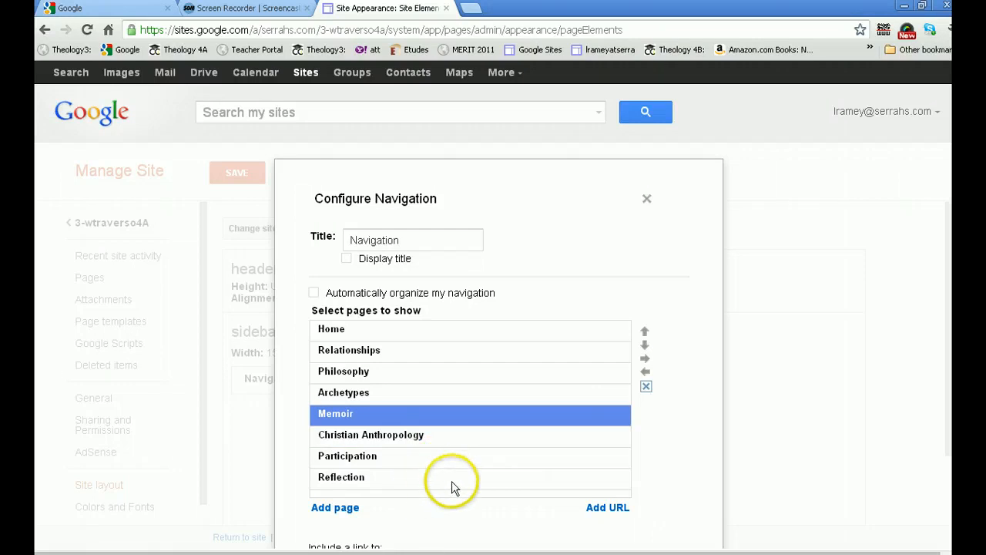
pyautogui.scroll(-3, 451, 480)
pyautogui.click(341, 507)
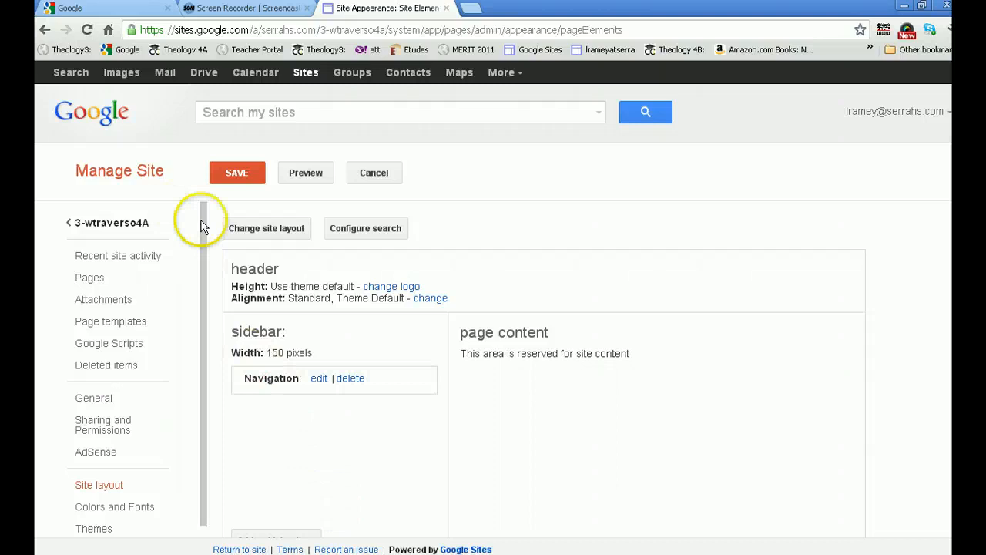
# Save the site layout and return to the site's Home page
pyautogui.click(228, 171)
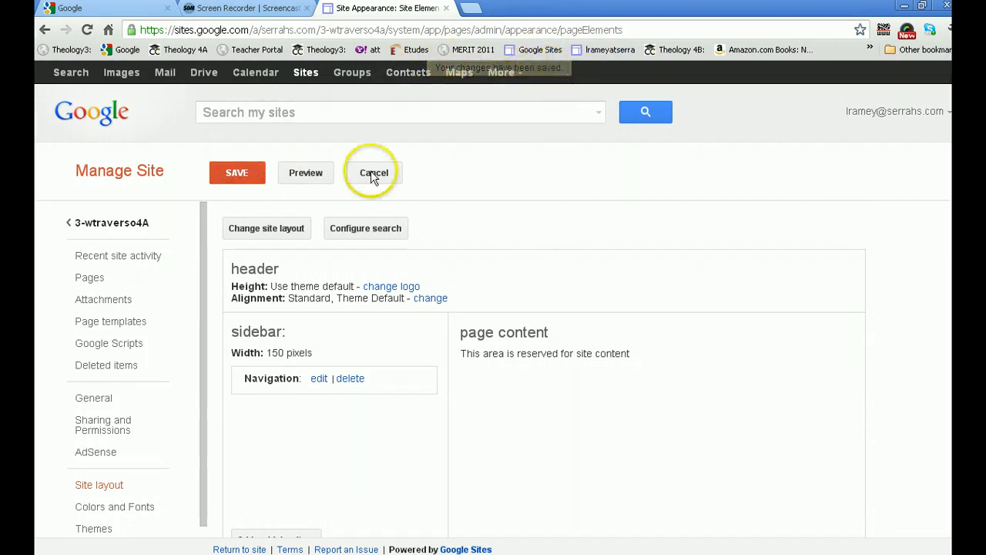
pyautogui.click(110, 227)
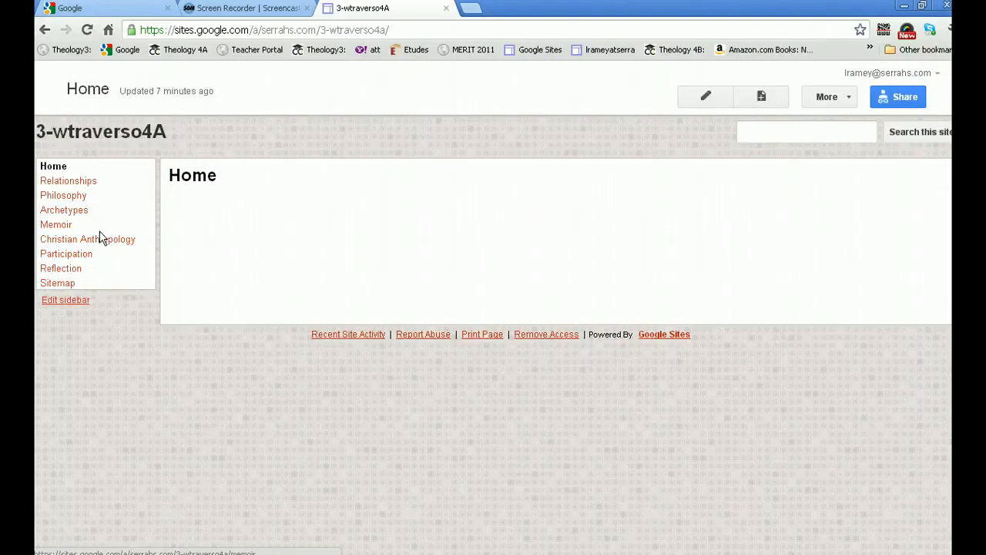
pyautogui.click(90, 242)
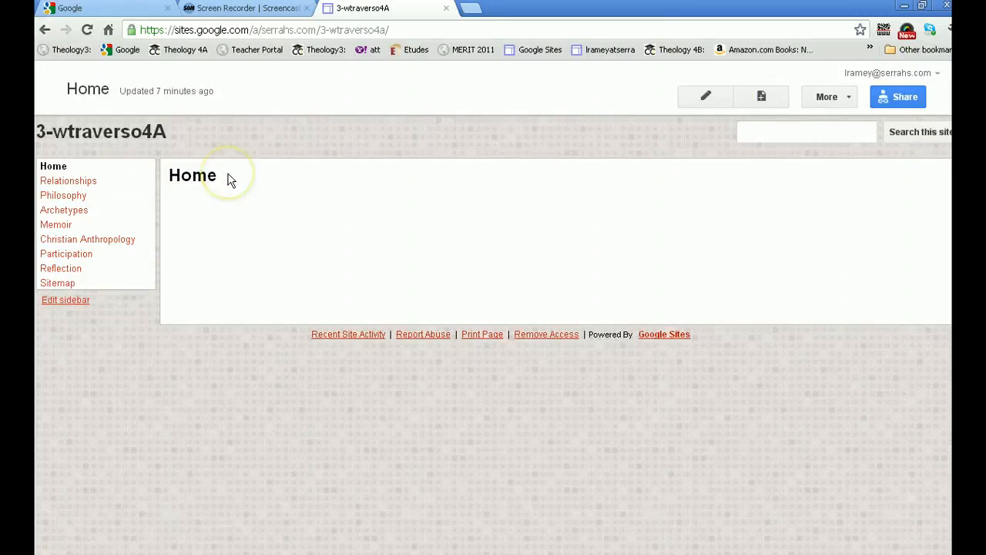
# Try to insert an uploaded image into the Home page, then close the dialog and save the page
pyautogui.click(704, 98)
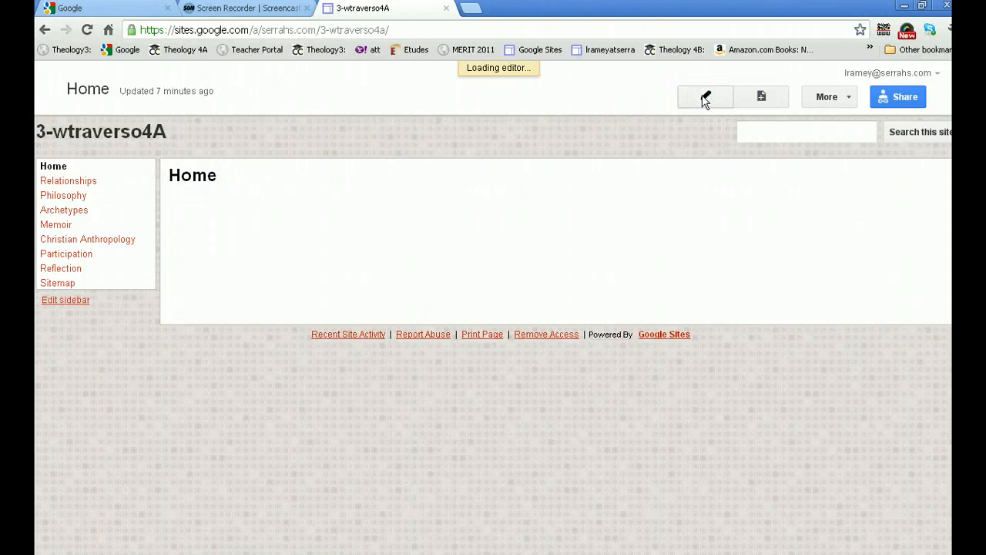
pyautogui.click(247, 244)
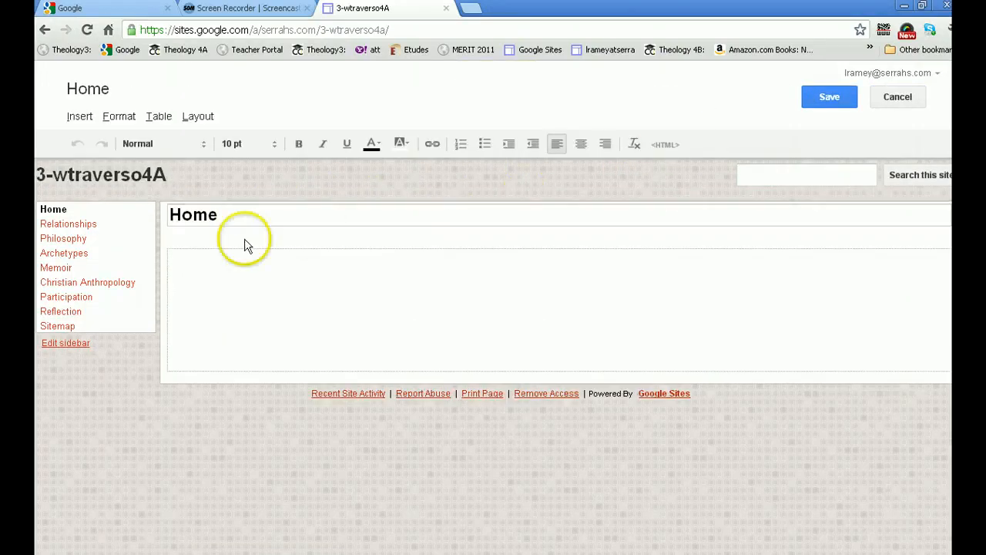
pyautogui.click(177, 261)
pyautogui.click(80, 118)
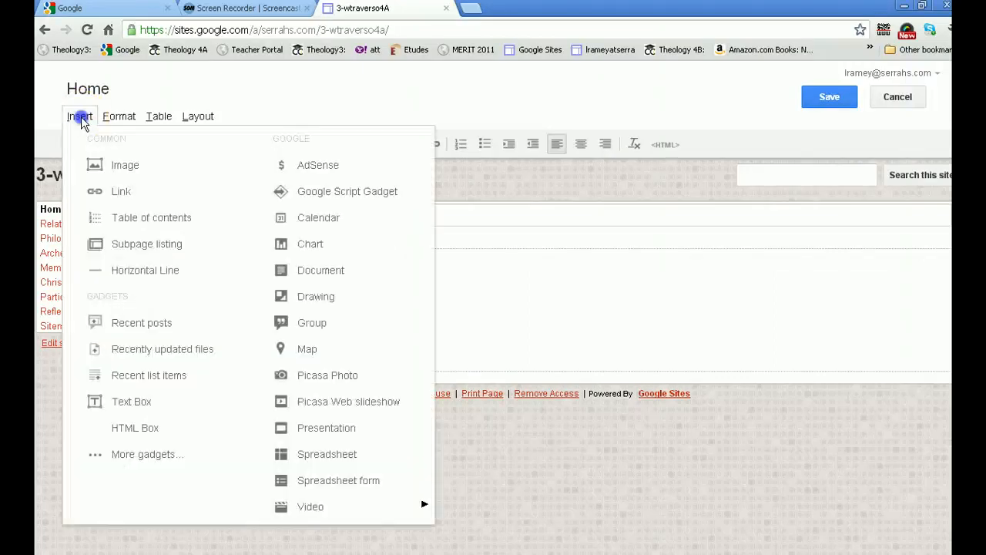
pyautogui.click(86, 165)
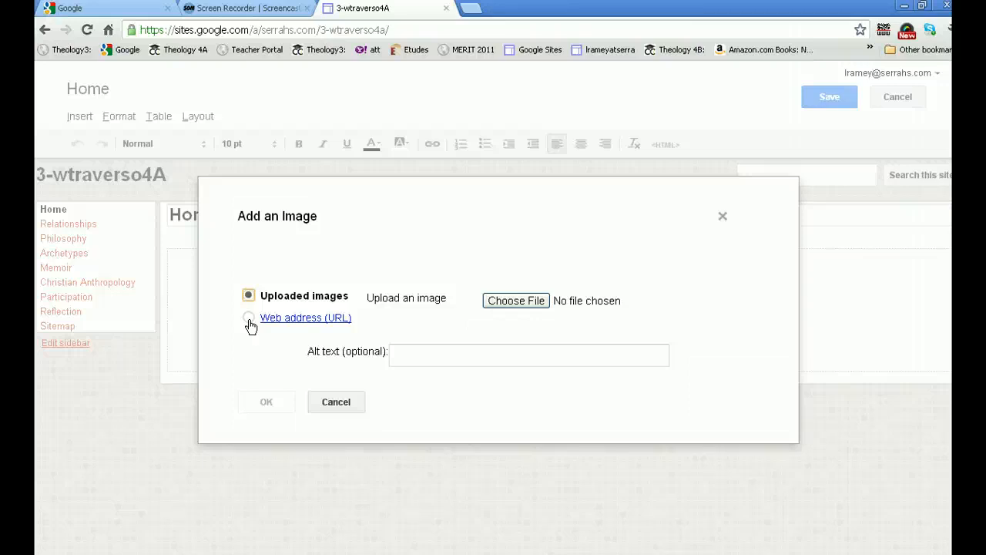
pyautogui.click(721, 217)
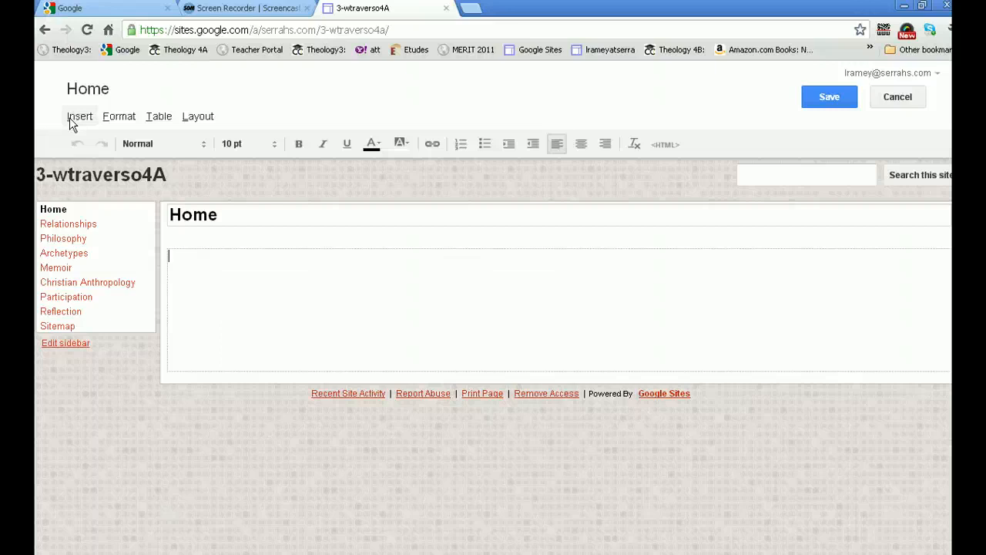
pyautogui.click(830, 97)
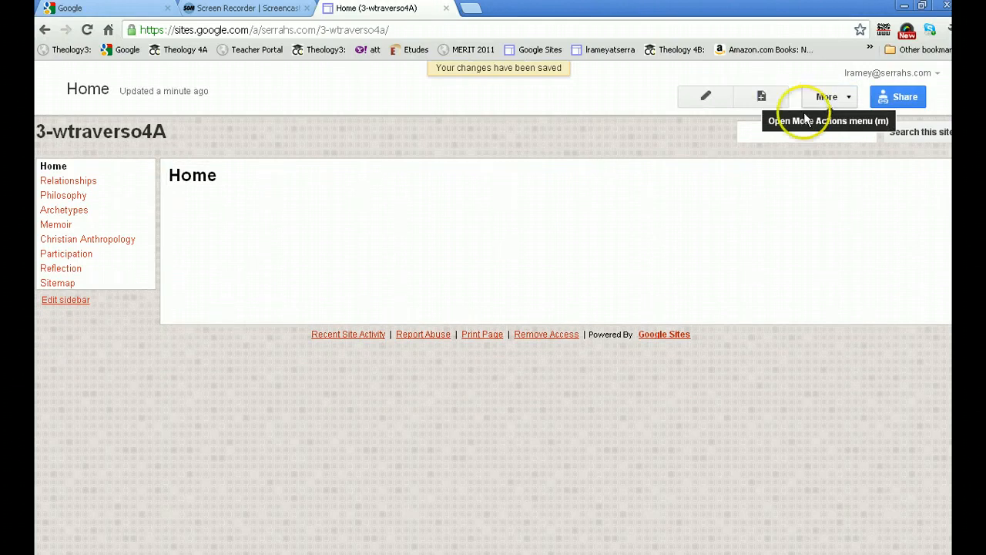
# Enable Allow comments and Allow attachments in the Home page's settings and save them
pyautogui.click(739, 262)
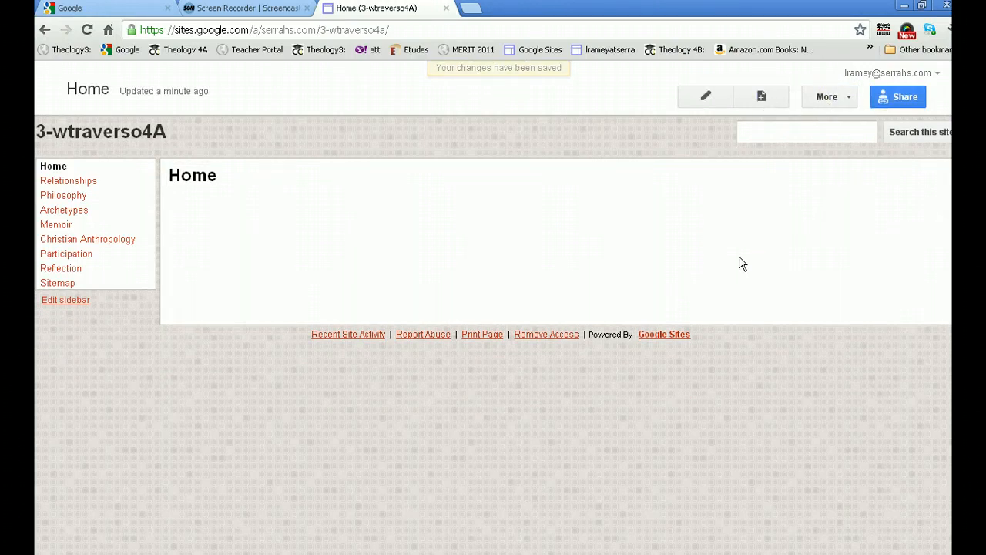
pyautogui.click(767, 243)
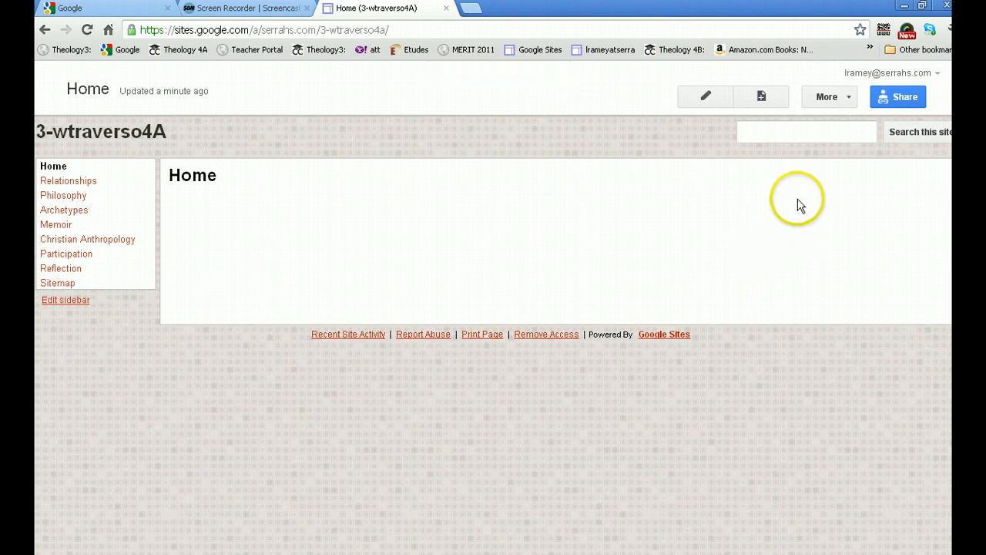
pyautogui.click(845, 98)
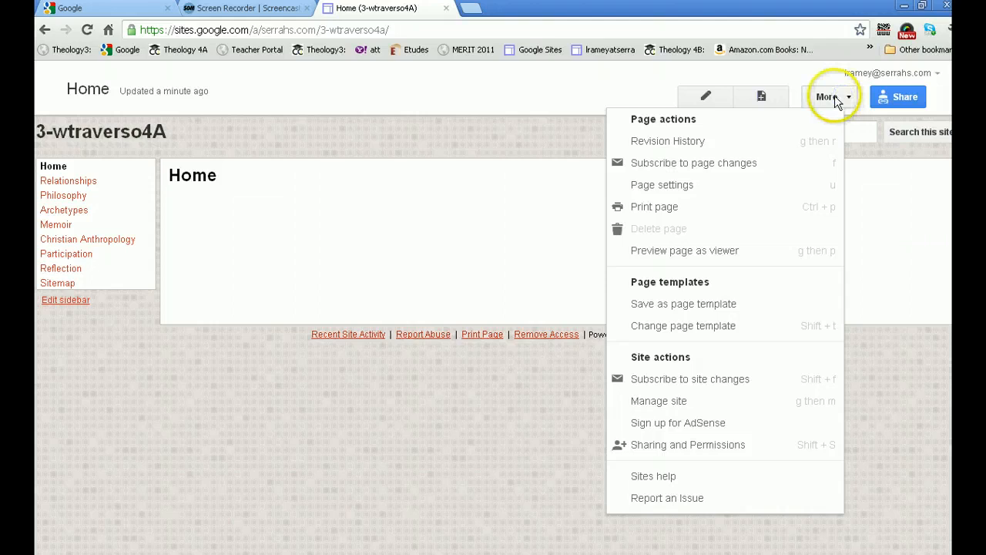
pyautogui.click(707, 188)
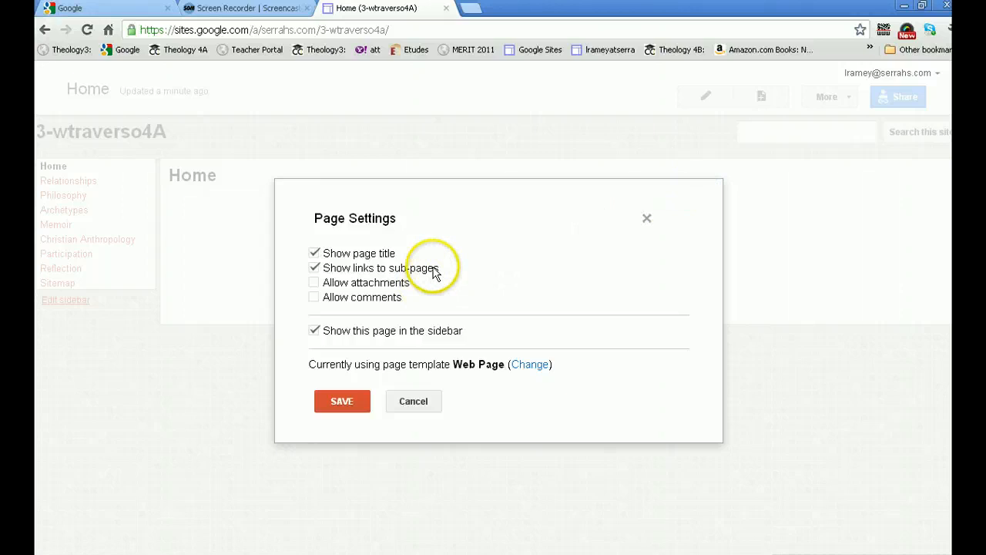
pyautogui.click(314, 298)
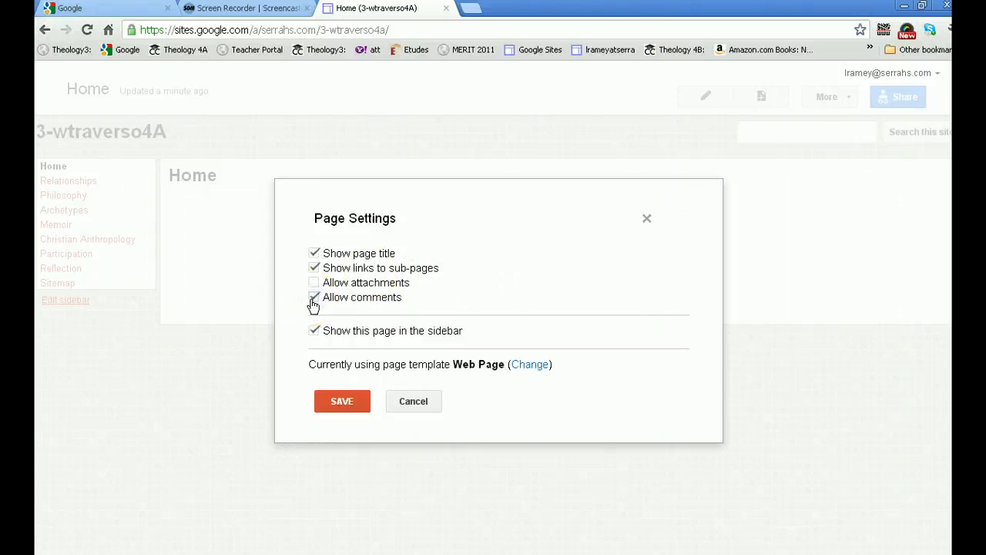
pyautogui.click(314, 283)
pyautogui.click(340, 403)
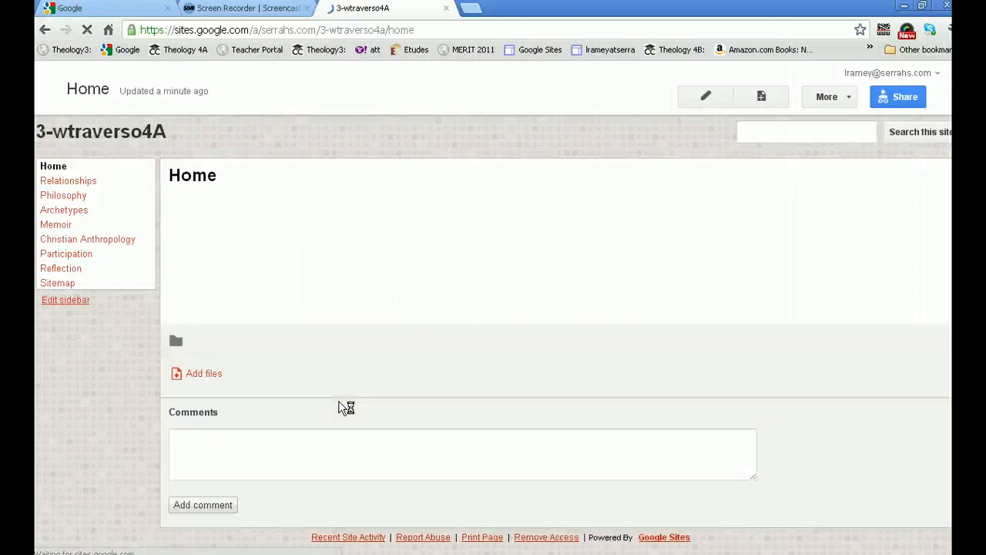
# Open the Home page's revision history and view Version 2
pyautogui.click(203, 374)
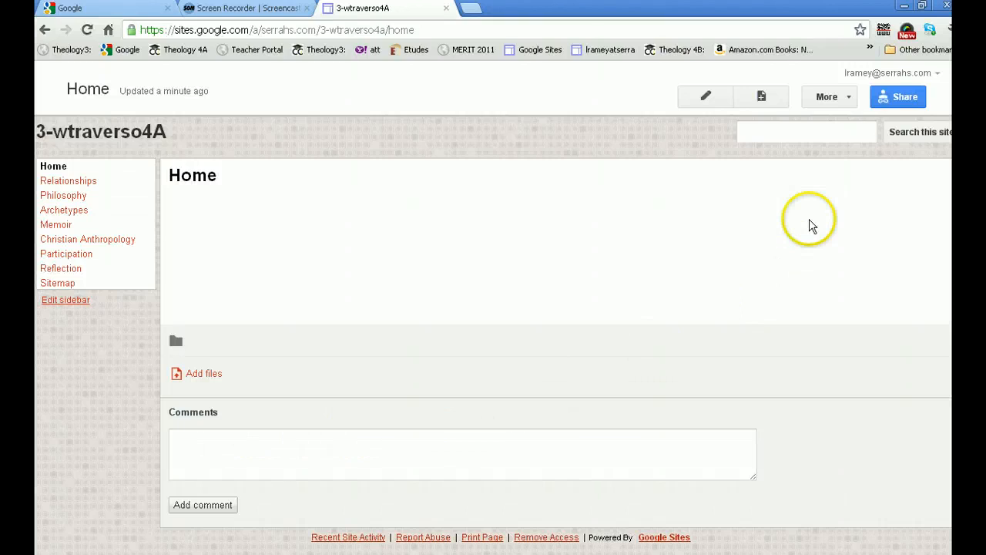
pyautogui.click(845, 97)
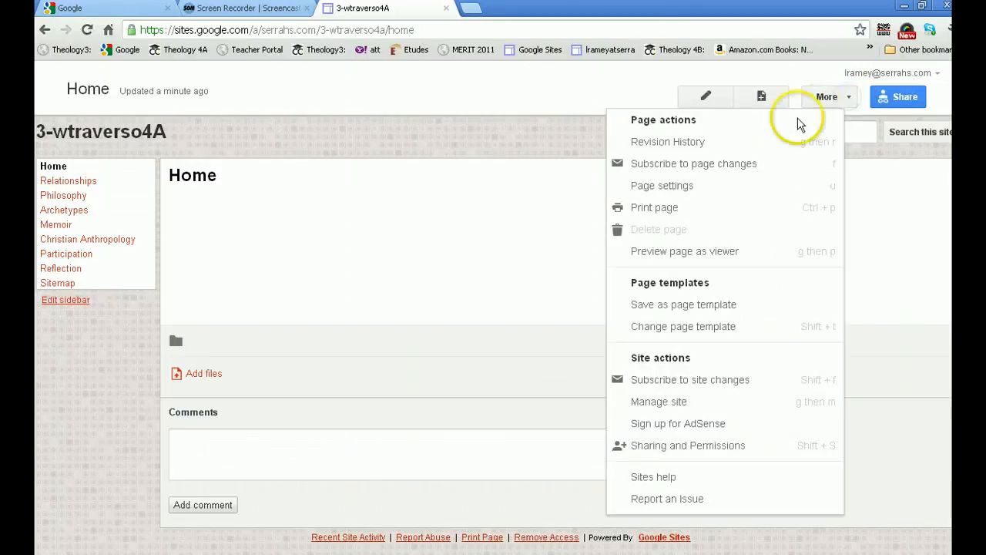
pyautogui.click(766, 154)
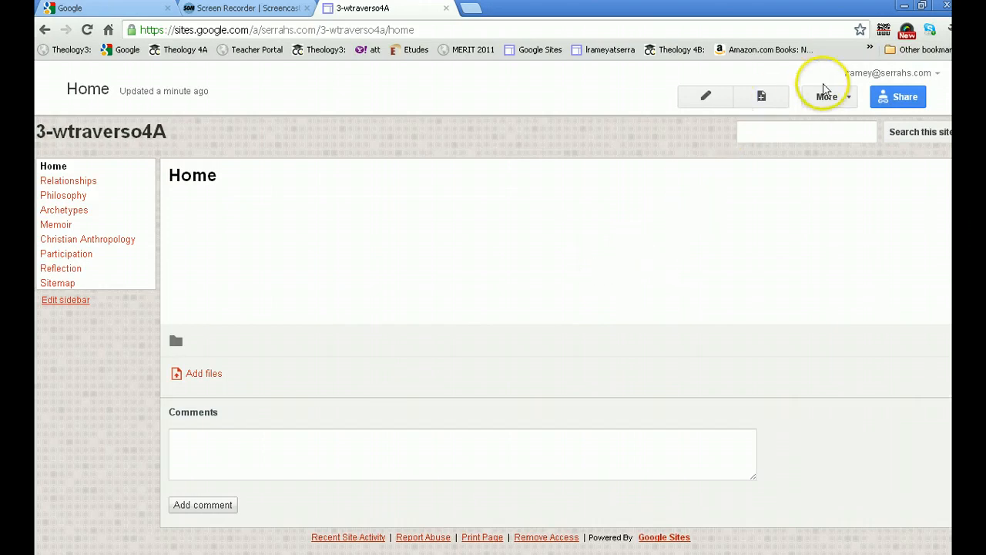
pyautogui.click(835, 101)
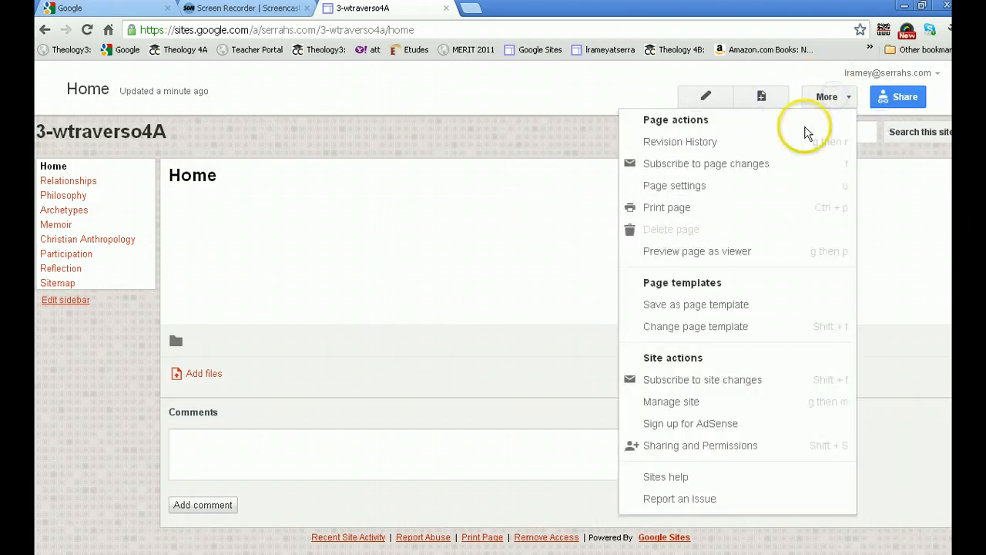
pyautogui.click(759, 145)
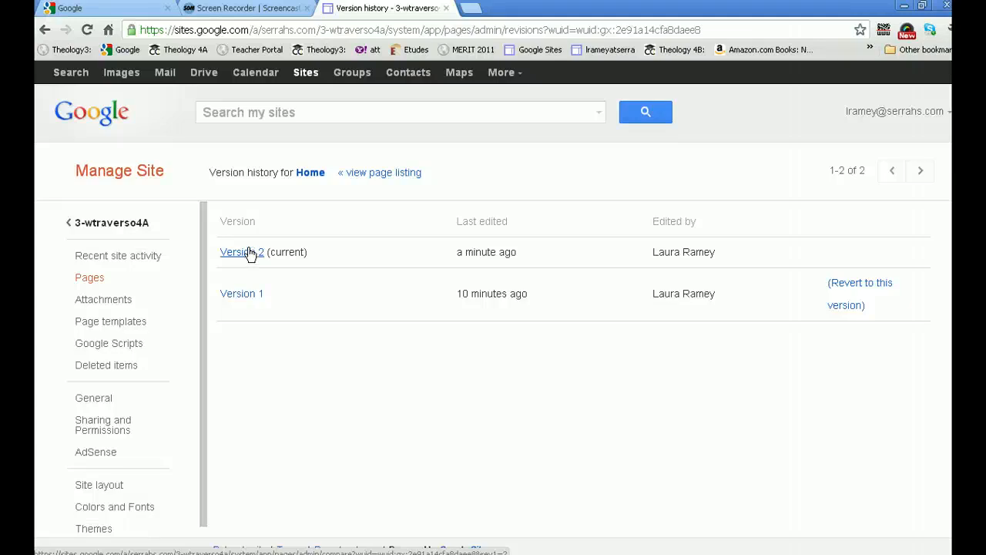
pyautogui.click(237, 254)
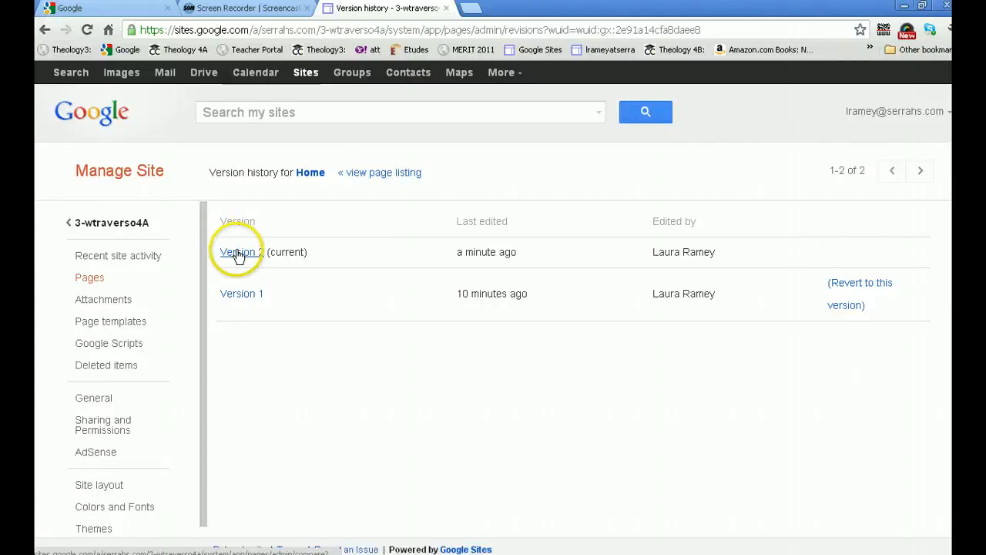